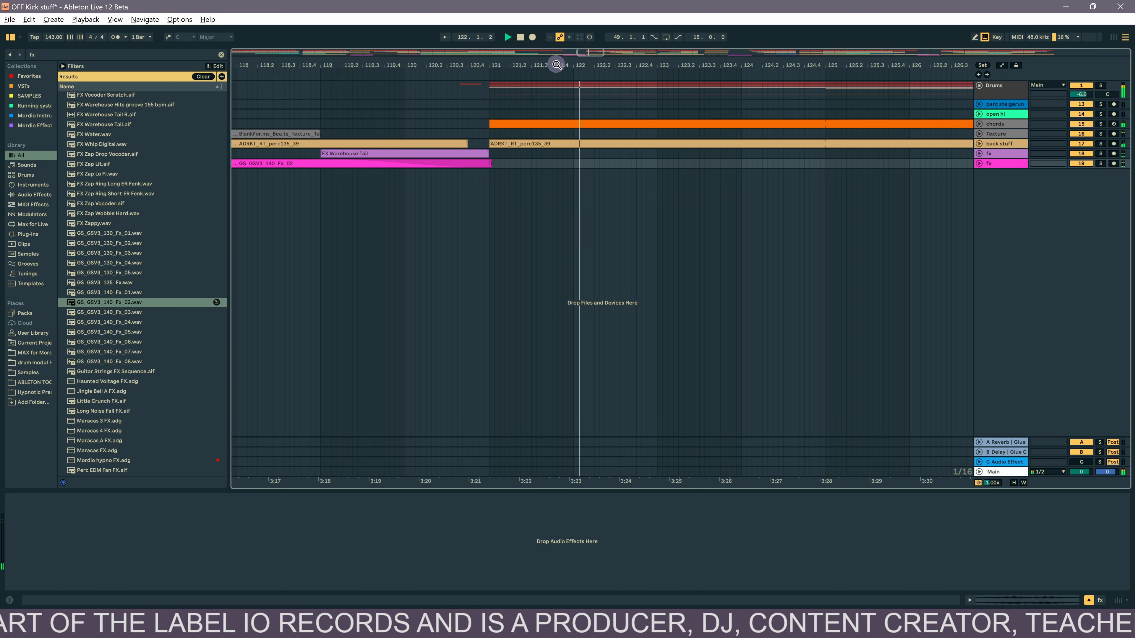
- Show the session mixer, solo the Drums group and unfold it to its individual tracks
drag(555, 65, 556, 62)
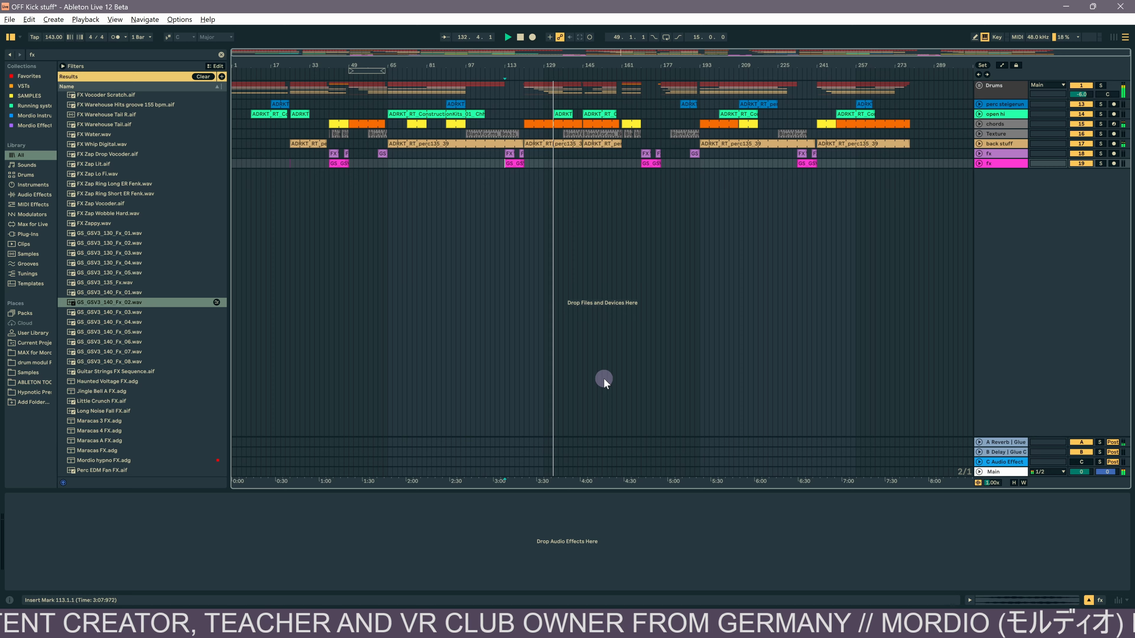
key(Tab)
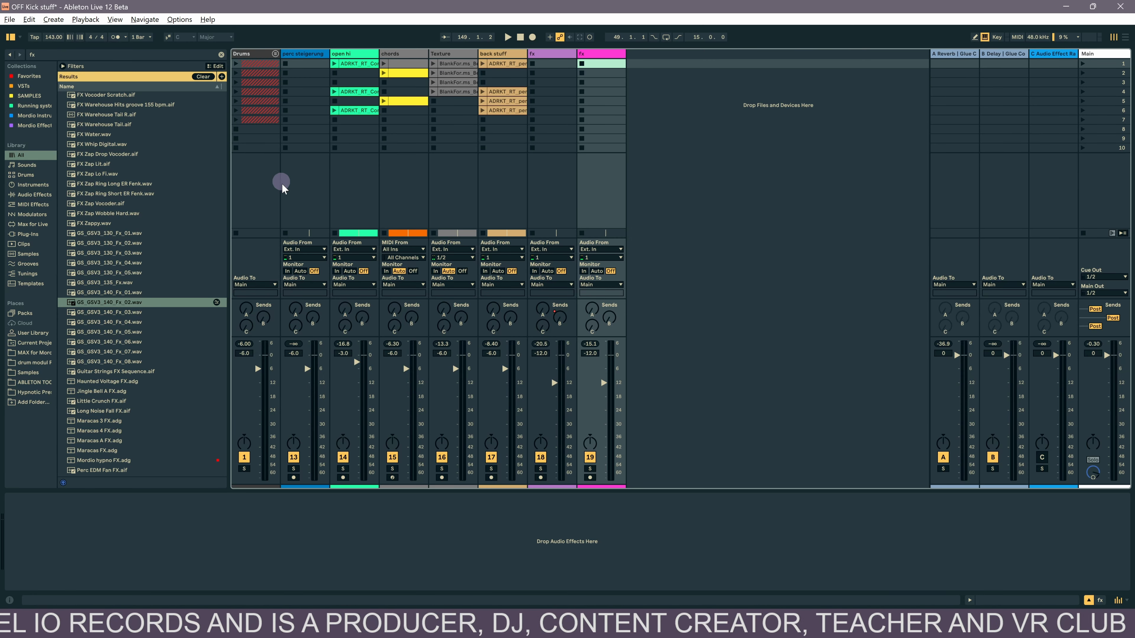
click(272, 189)
click(244, 468)
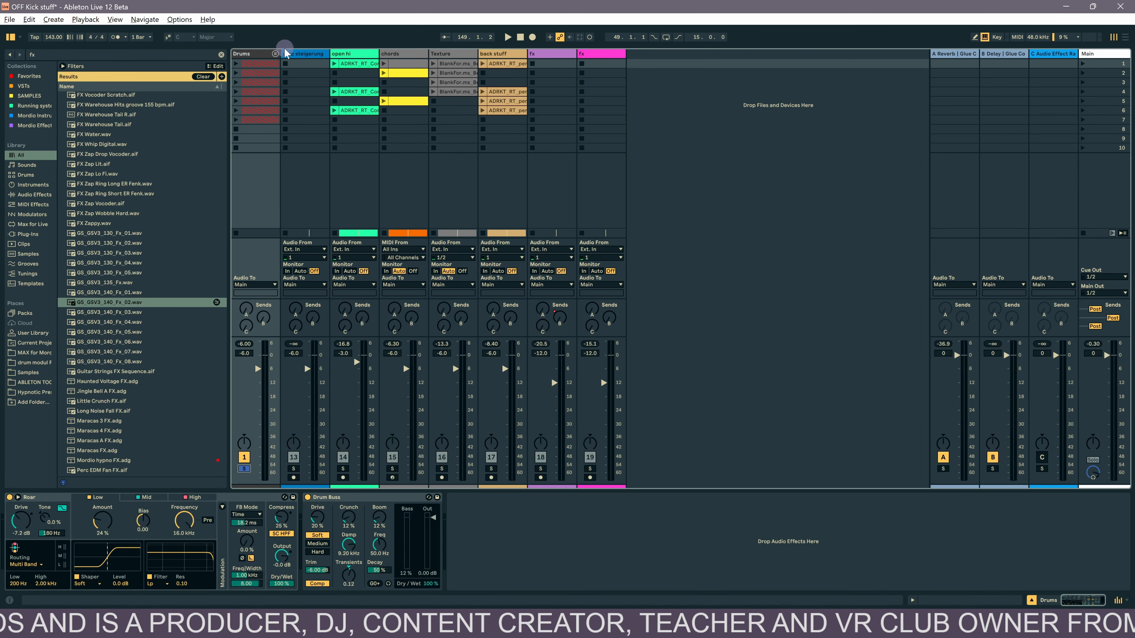
click(275, 54)
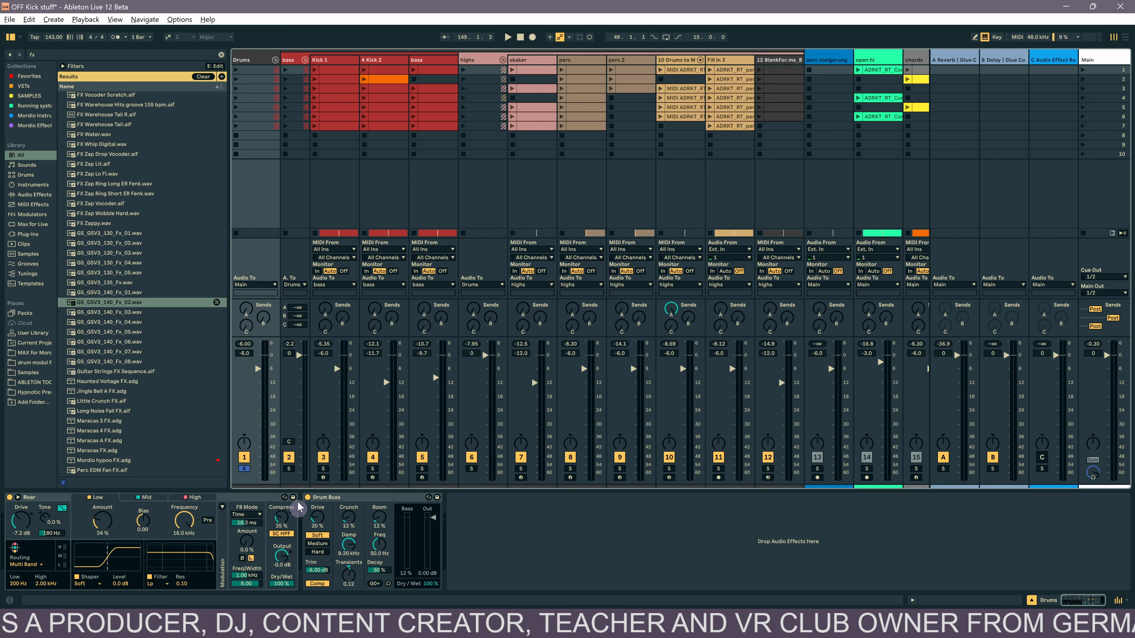
- Solo the bass subgroup inside Drums and bring up the Kick 1 track's devices
click(288, 469)
click(296, 60)
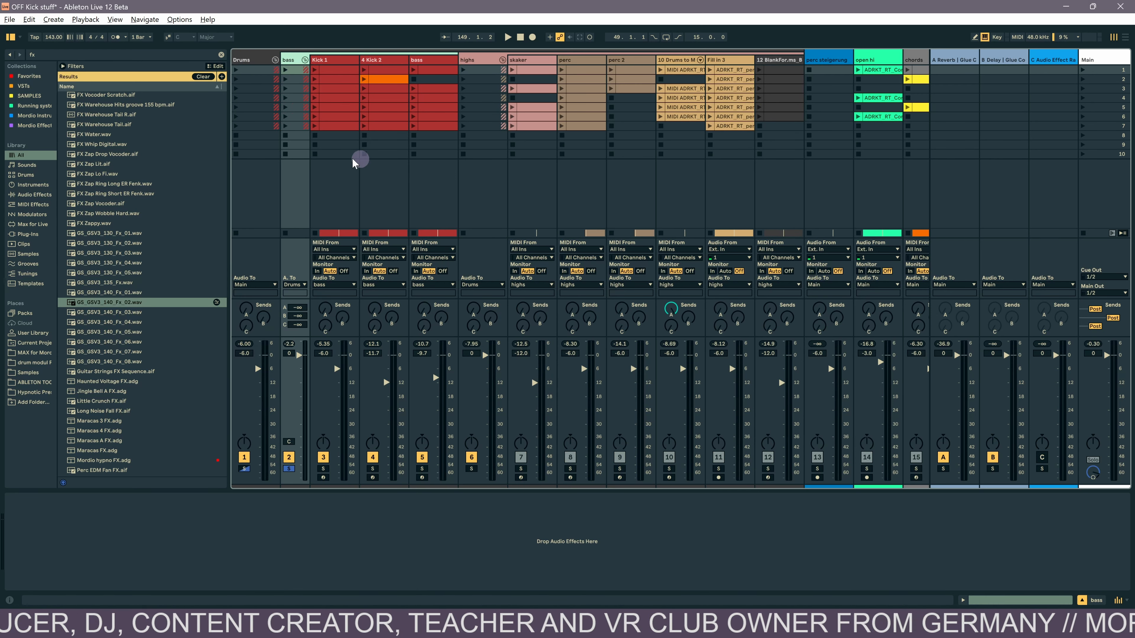
click(336, 154)
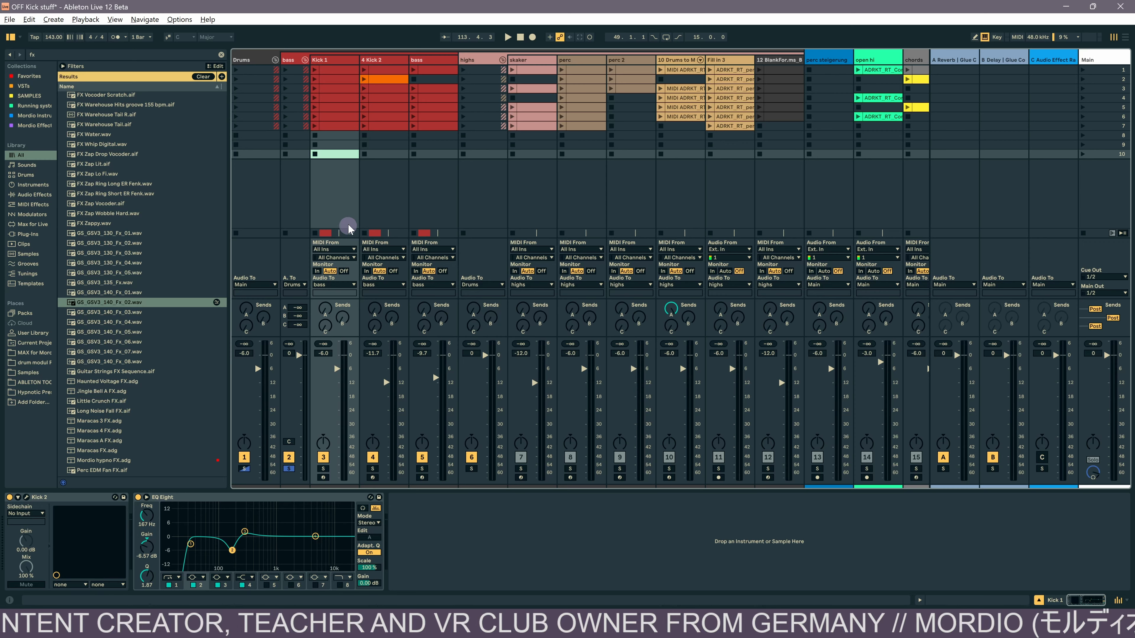
- Play the arrangement looped over bars 177 to 193 with the Kick 1 track soloed in the session mixer
key(Tab)
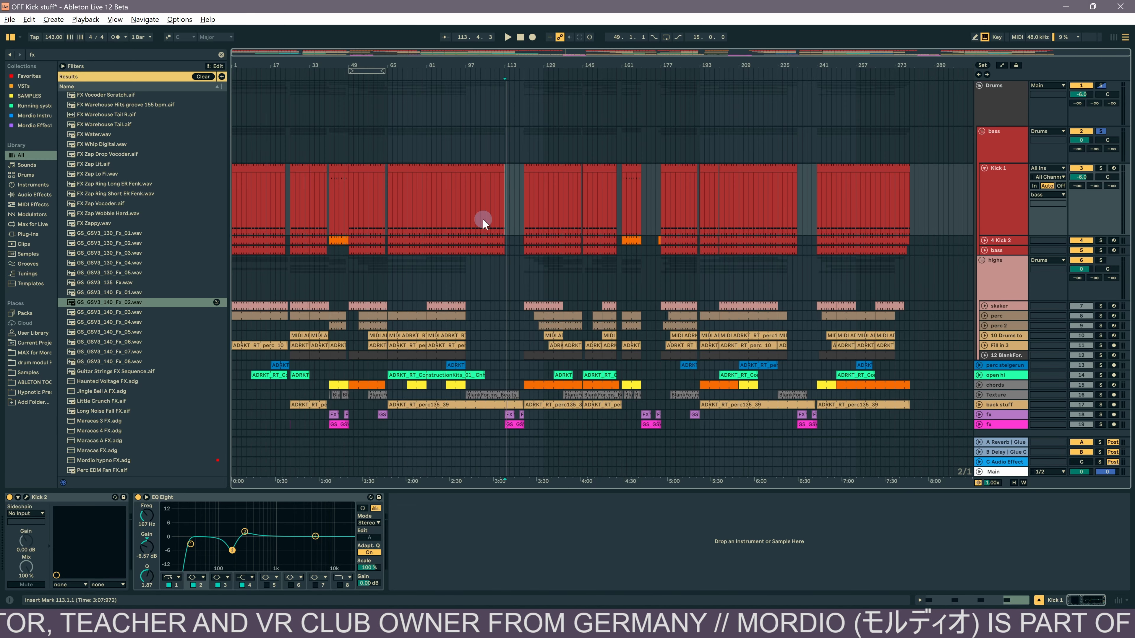
key(space)
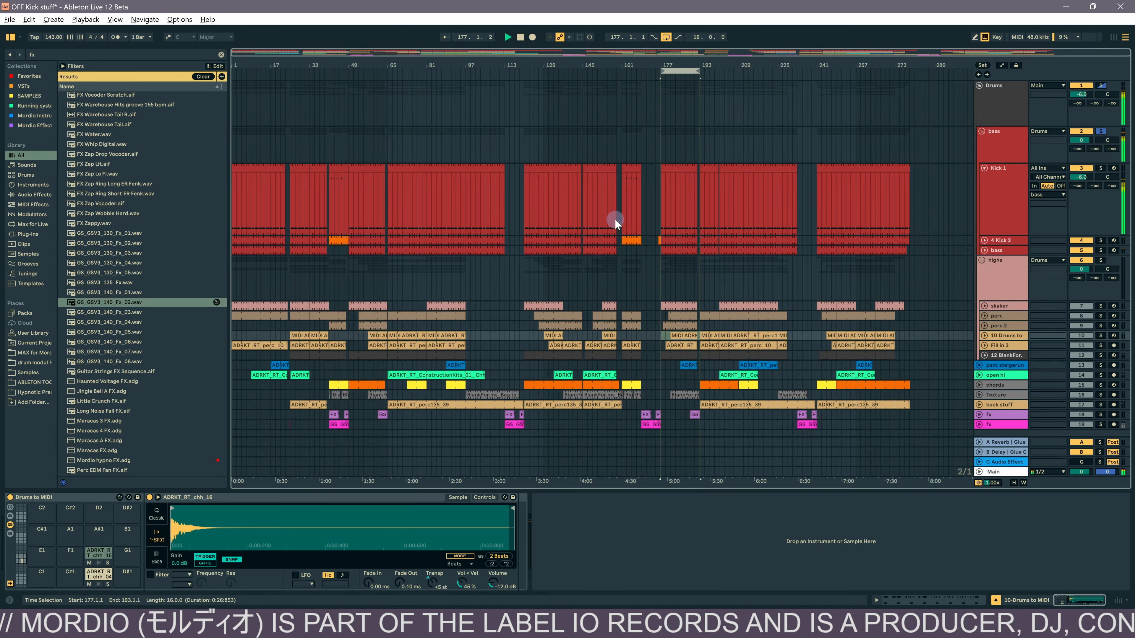
key(Tab)
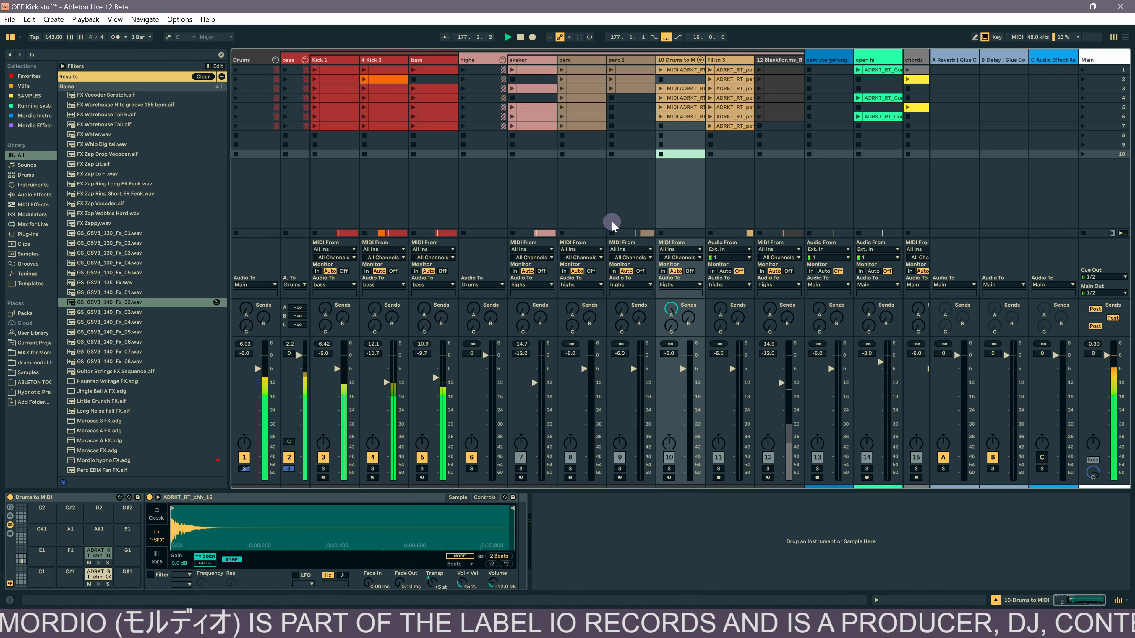
click(337, 195)
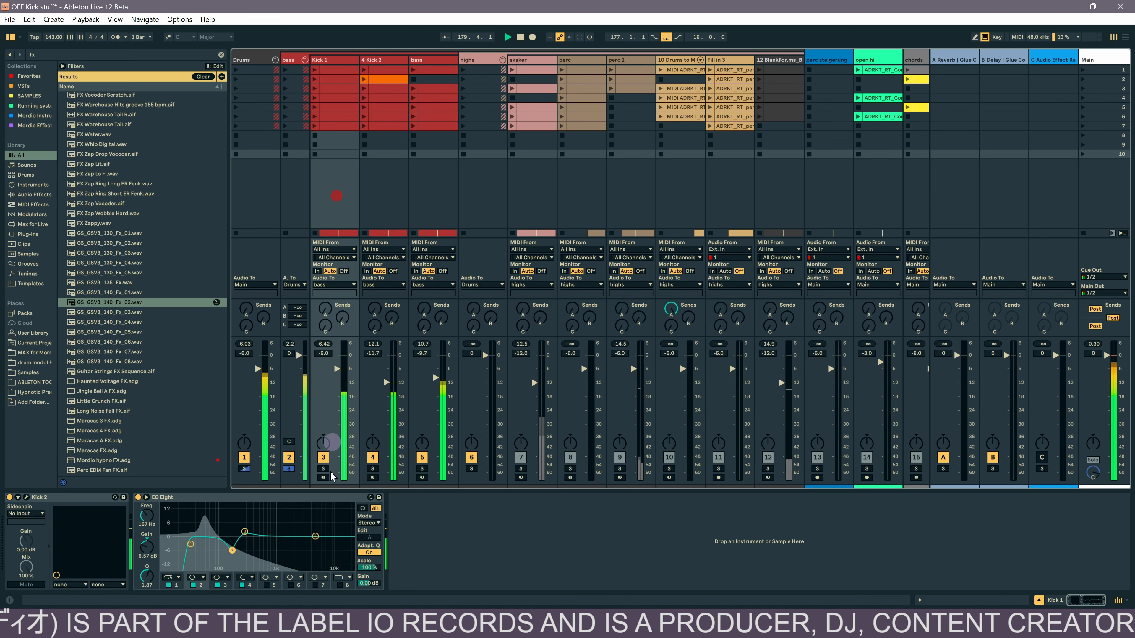
click(323, 468)
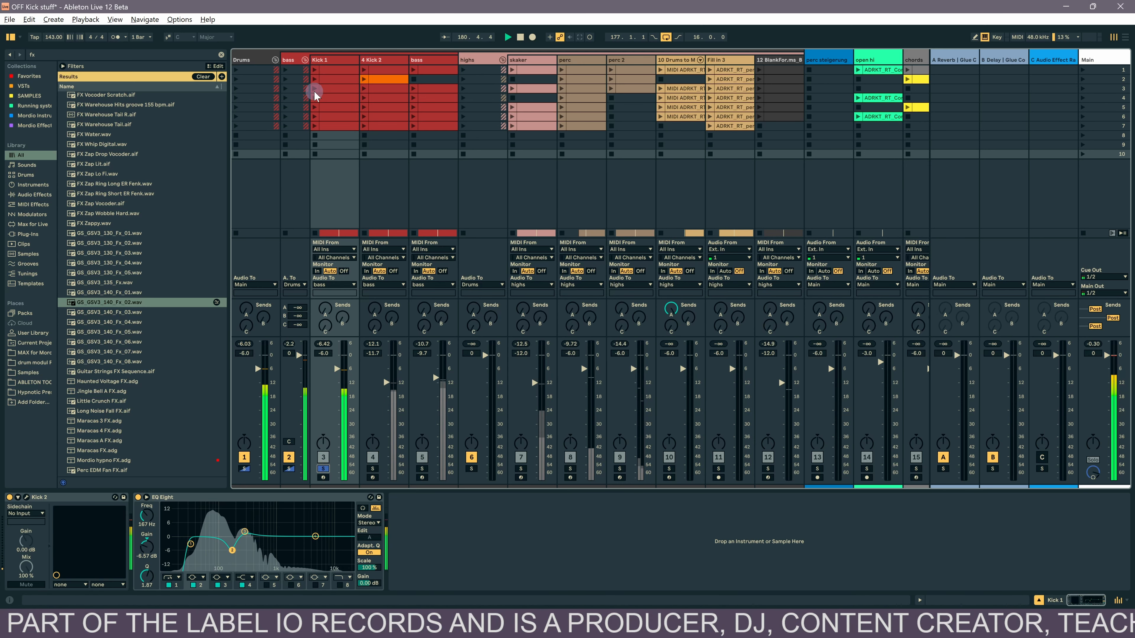
- Add the Kick 2 track to the solo and inspect the note pattern of its first clip
click(373, 468)
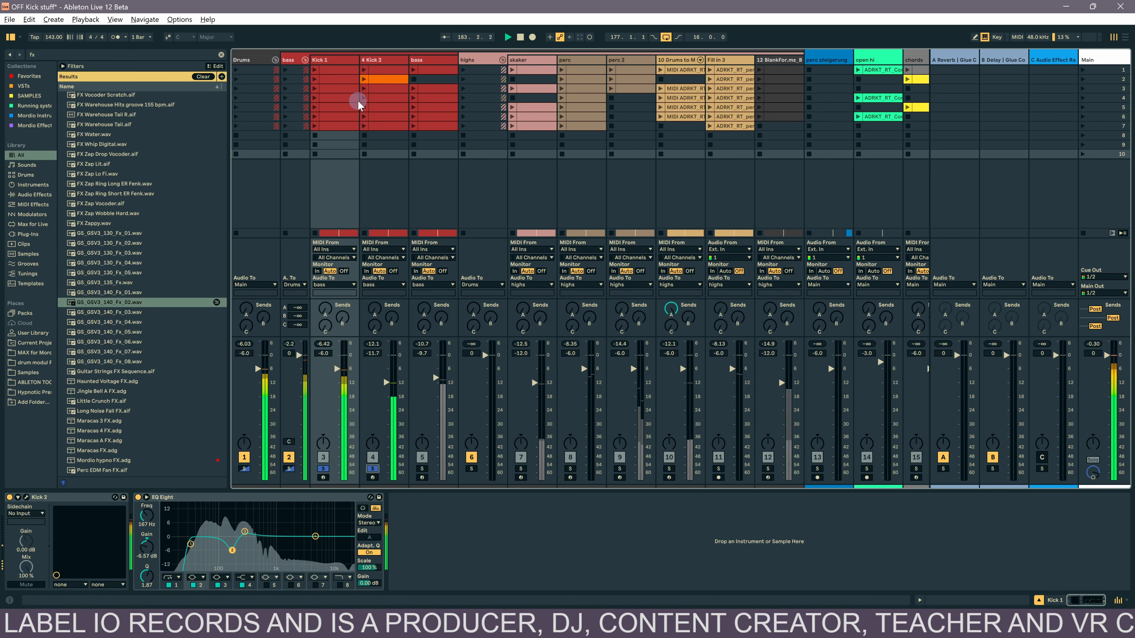
click(383, 70)
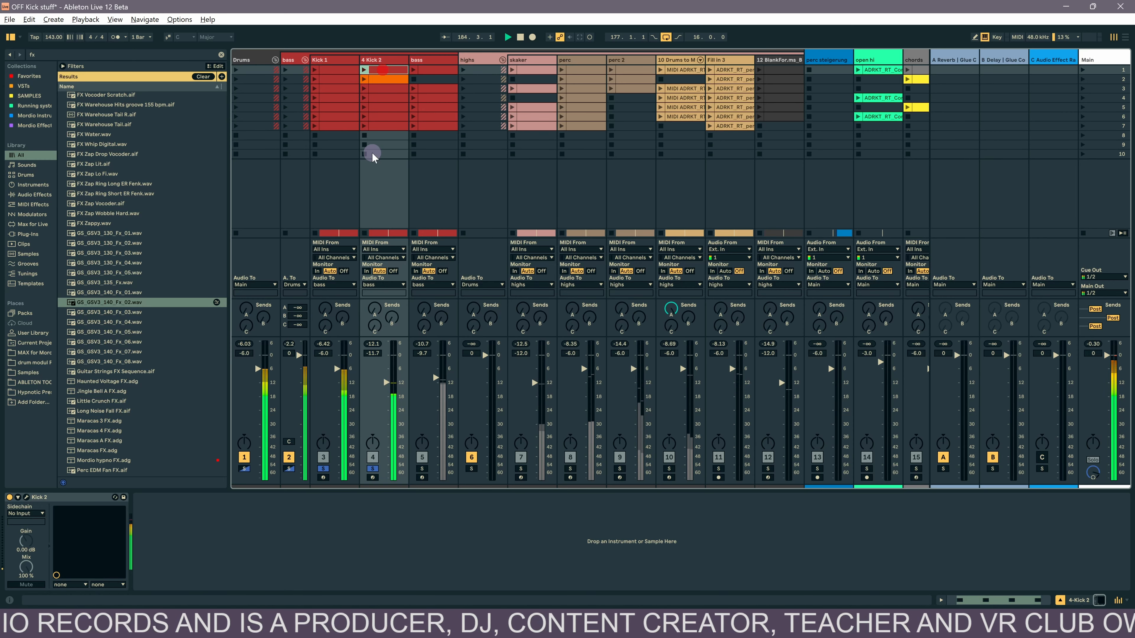
key(shift+Tab)
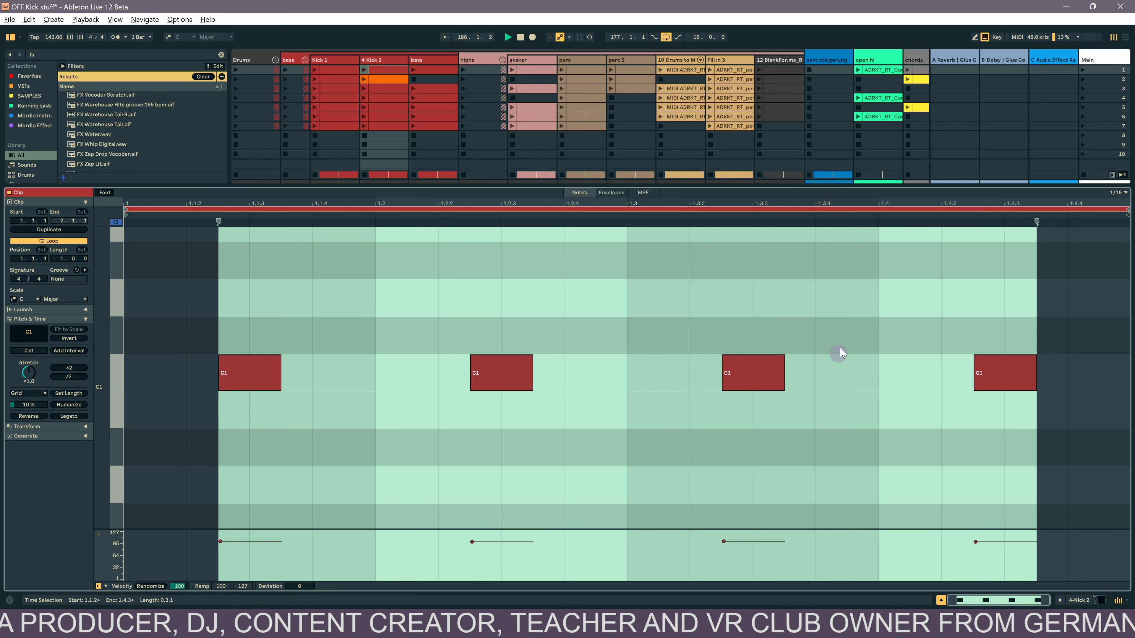
key(shift+Tab)
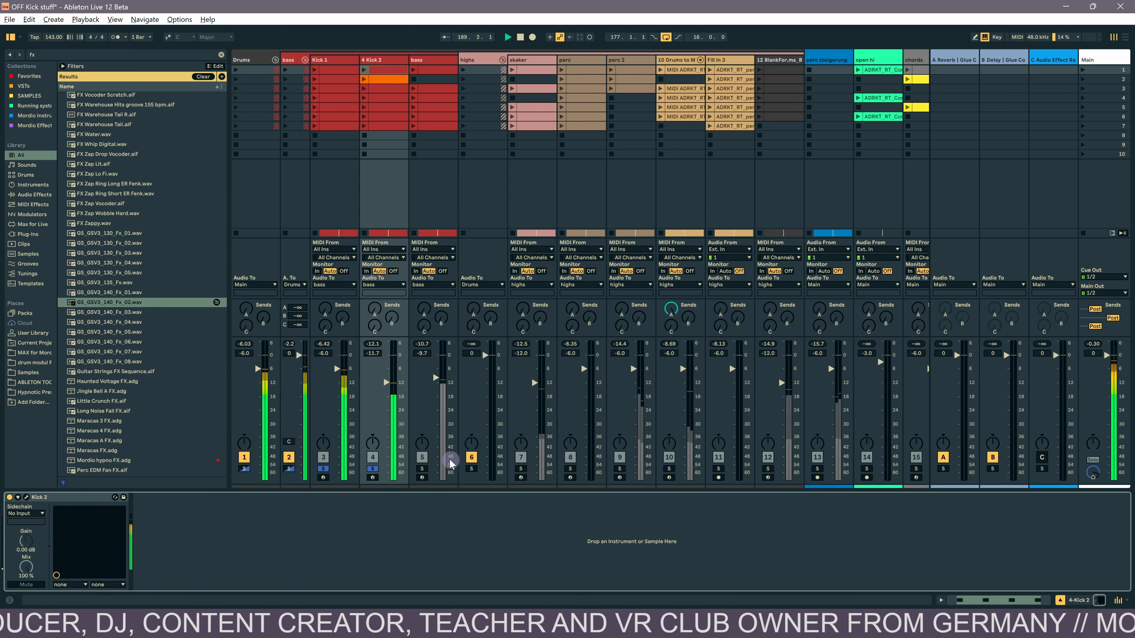
- Add the bass track to the soloed kicks and inspect the note pattern of its first clip
click(422, 468)
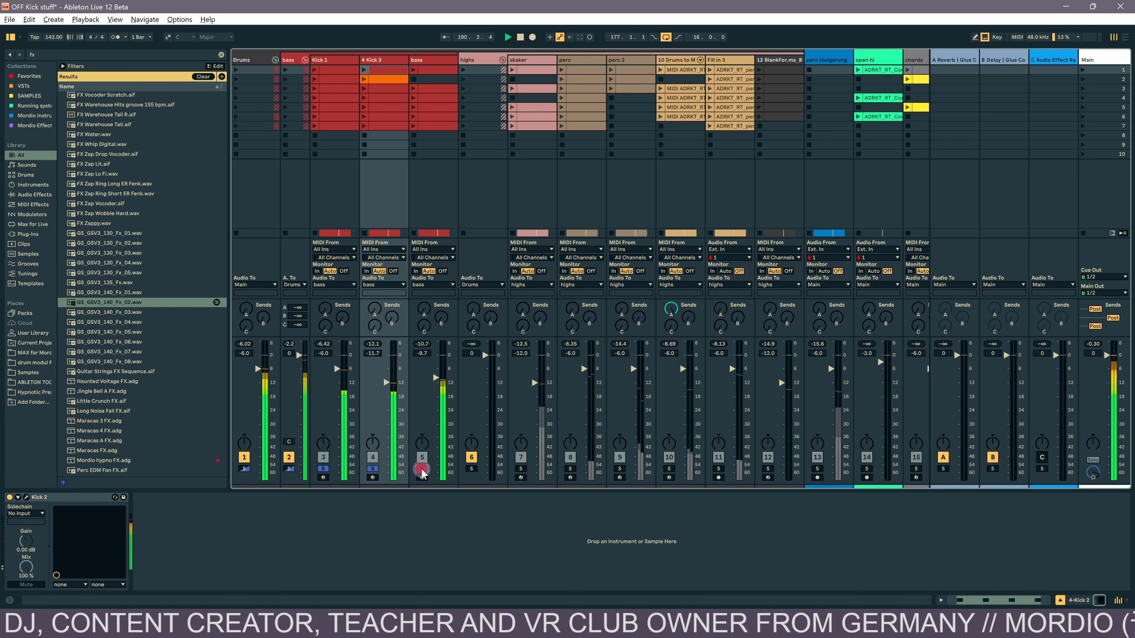
click(426, 70)
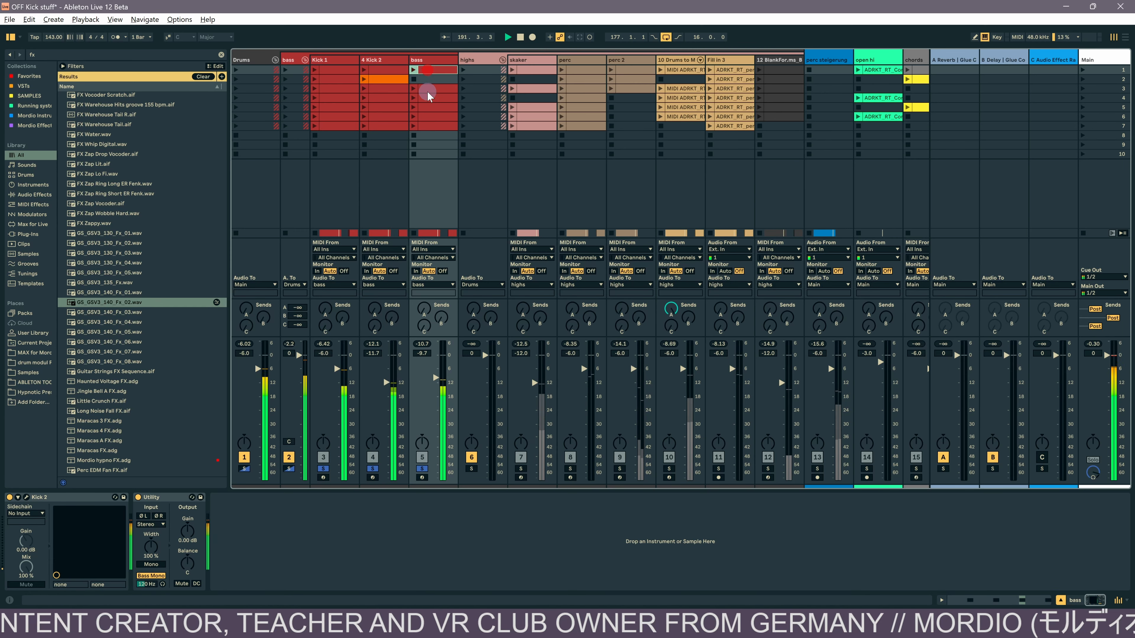
double_click(445, 127)
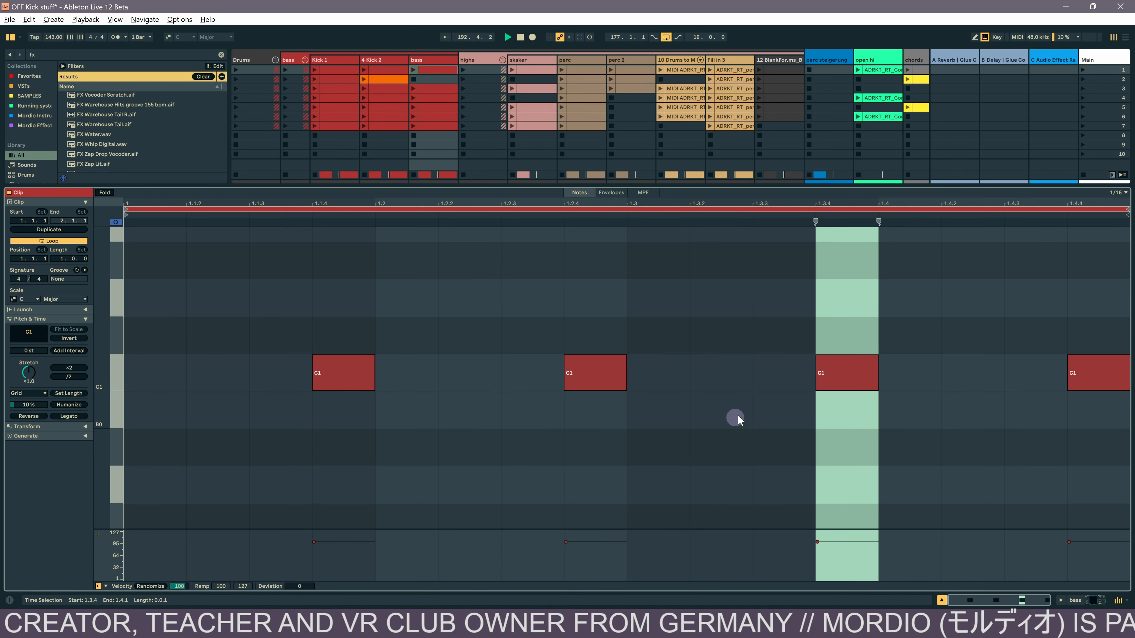
key(shift+Tab)
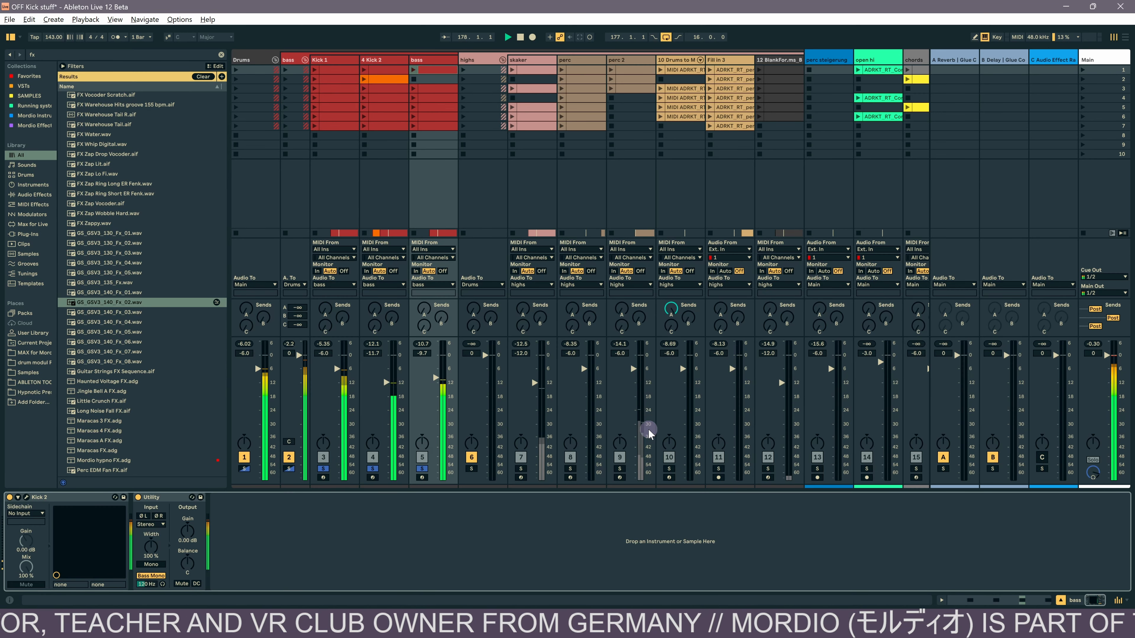
- Release the solo on the bass subgroup and solo the whole Drums group
click(289, 470)
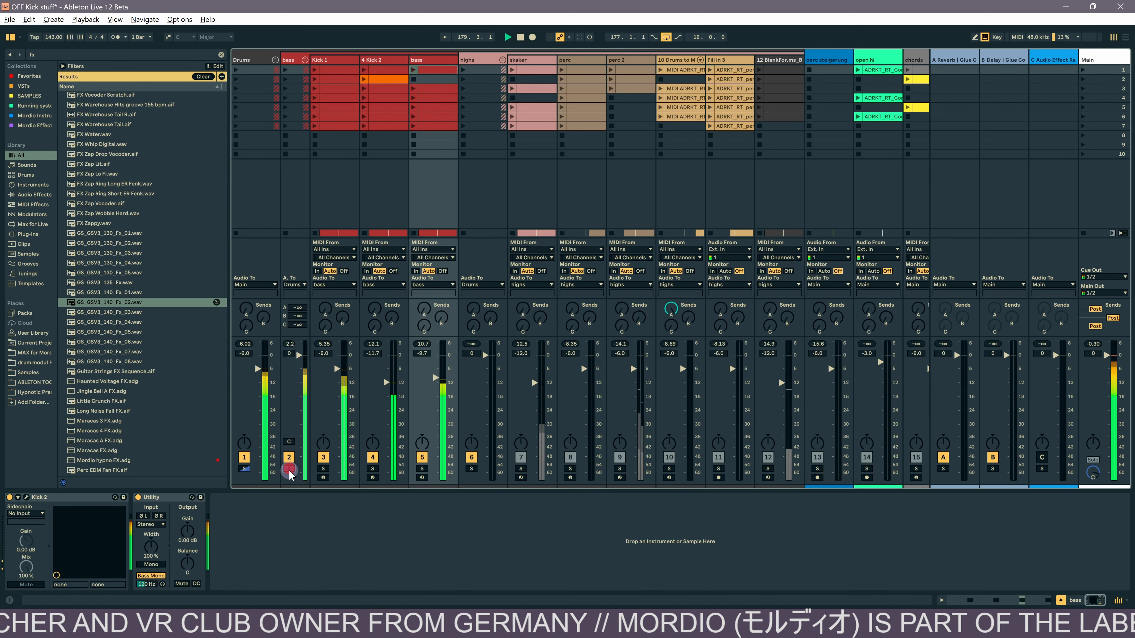
click(244, 469)
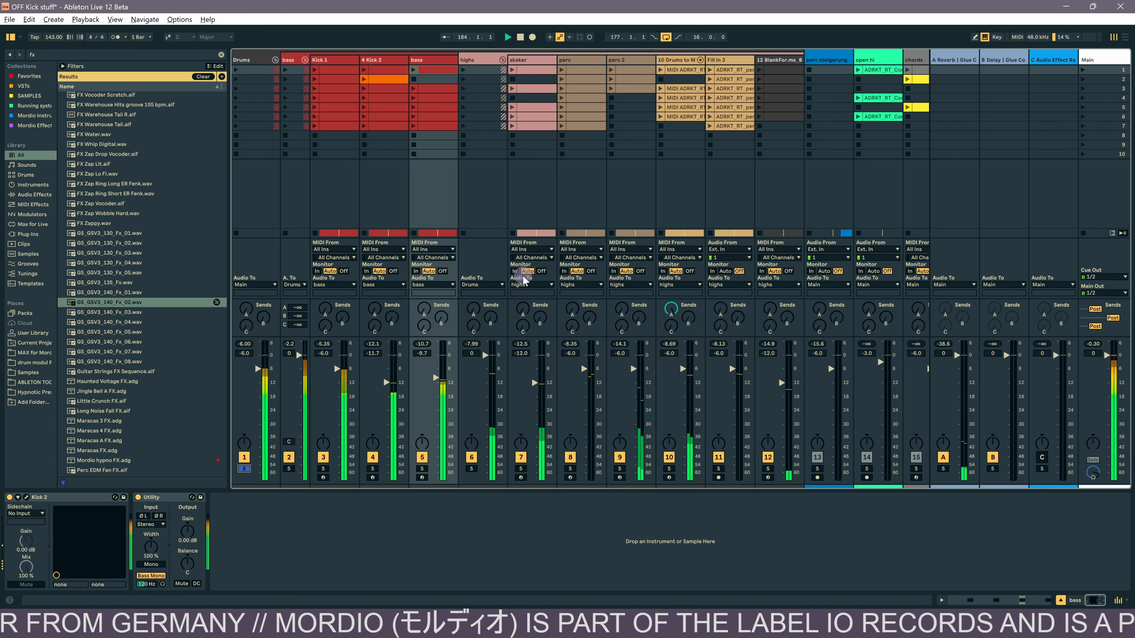
- Solo the highs subgroup and narrow the solo to its shaker track
click(471, 468)
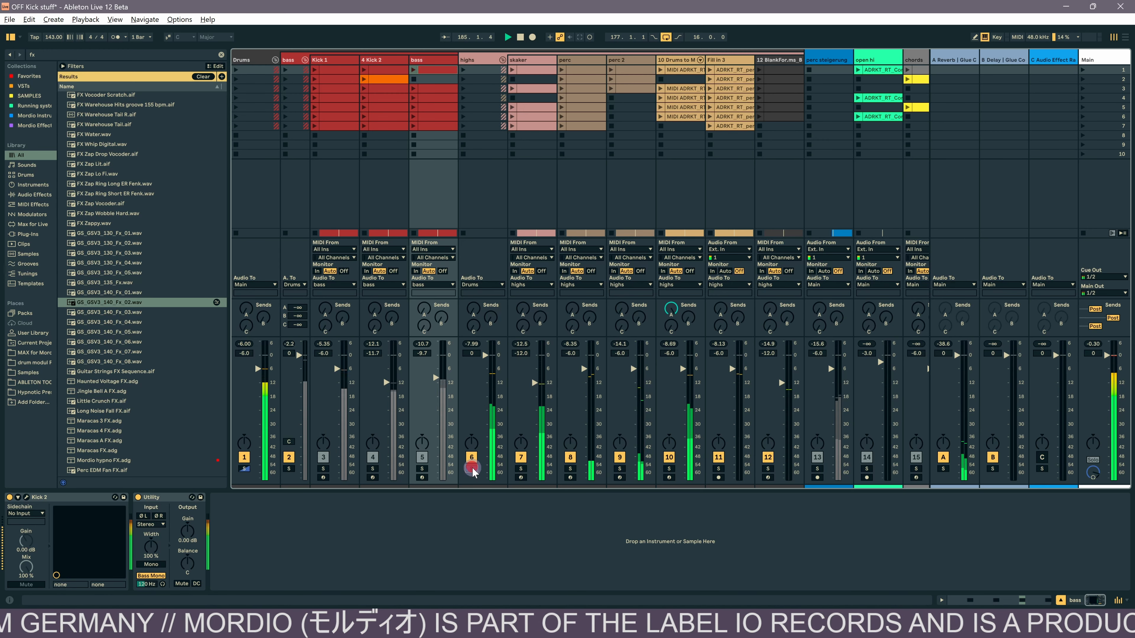
scroll(608, 277, right, 2)
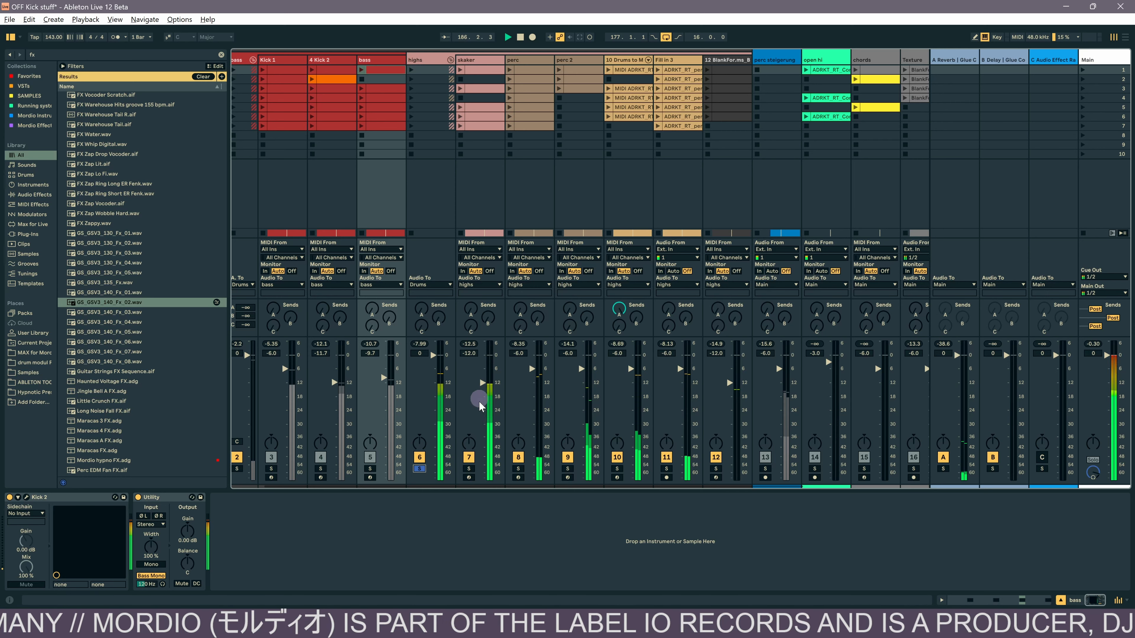
click(468, 469)
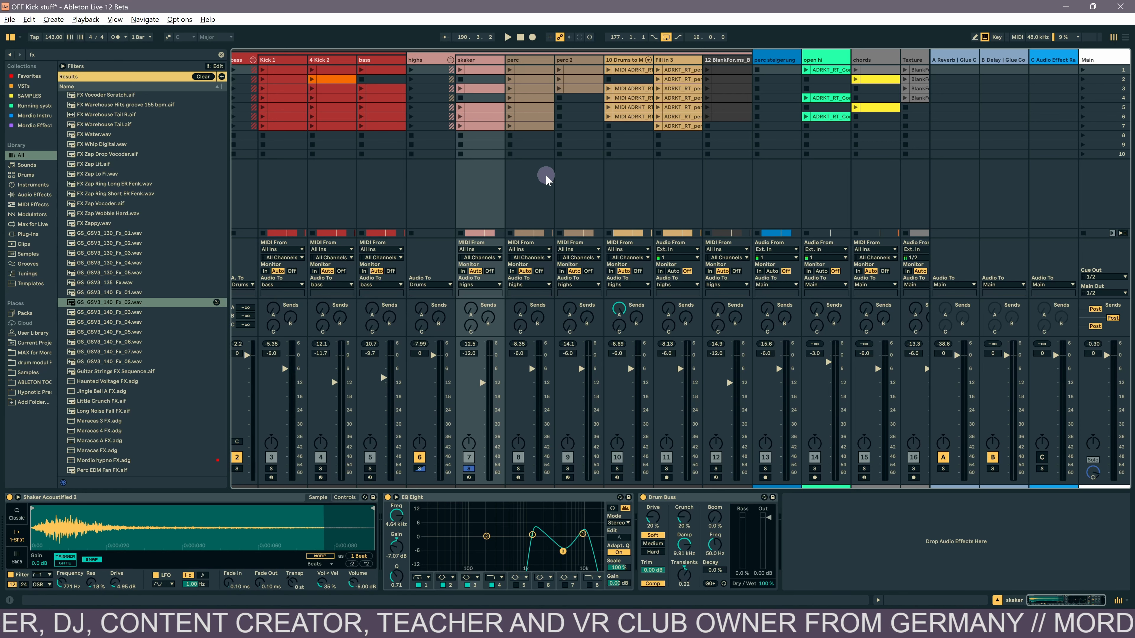
- Audition the soloed perc track with the arrangement loop set to bars 180 to 192
click(531, 199)
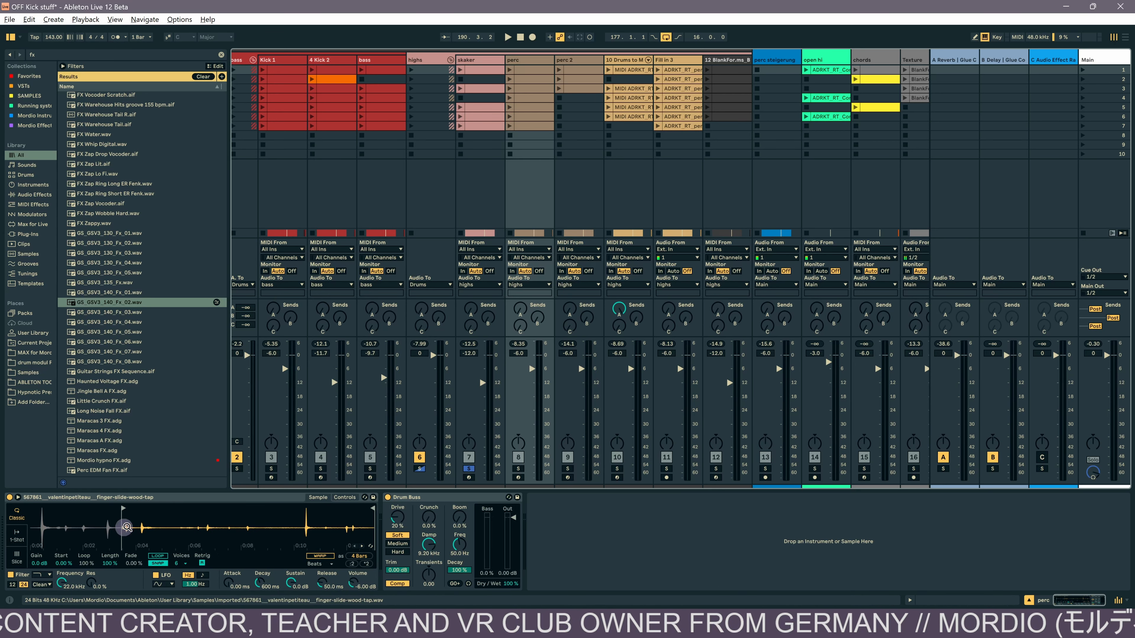
key(space)
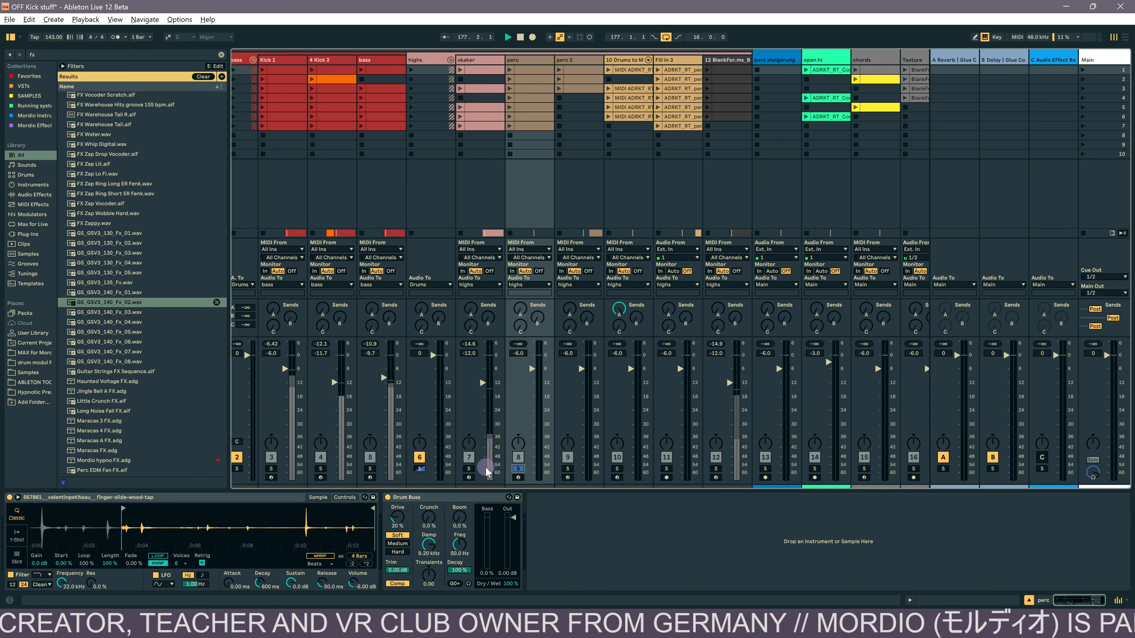
key(Tab)
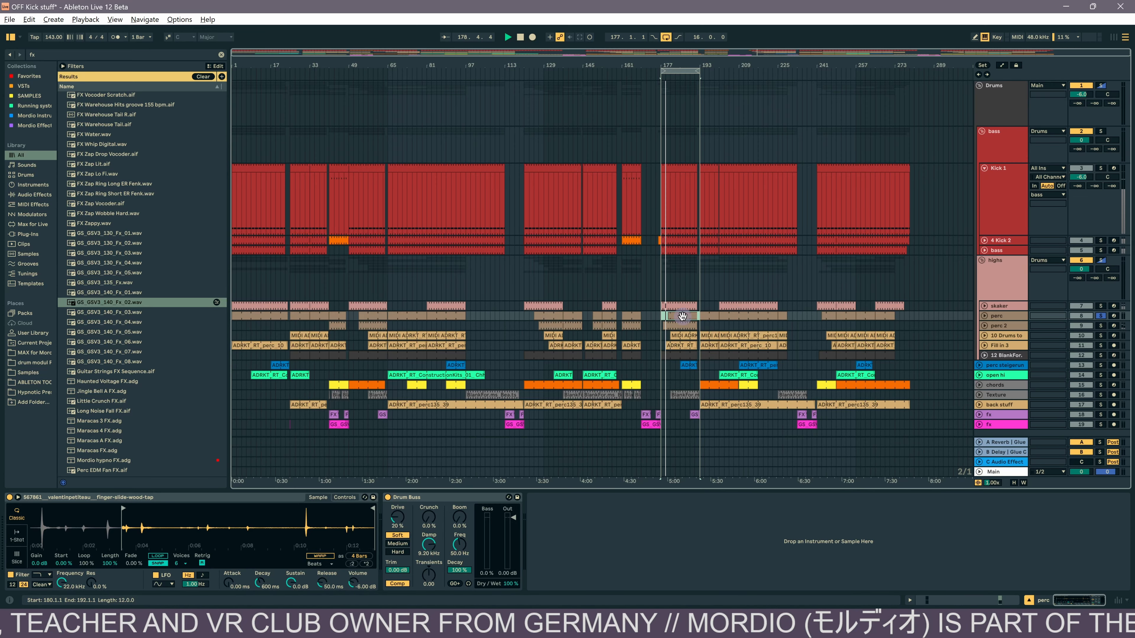
key(ctrl+l)
key(Tab)
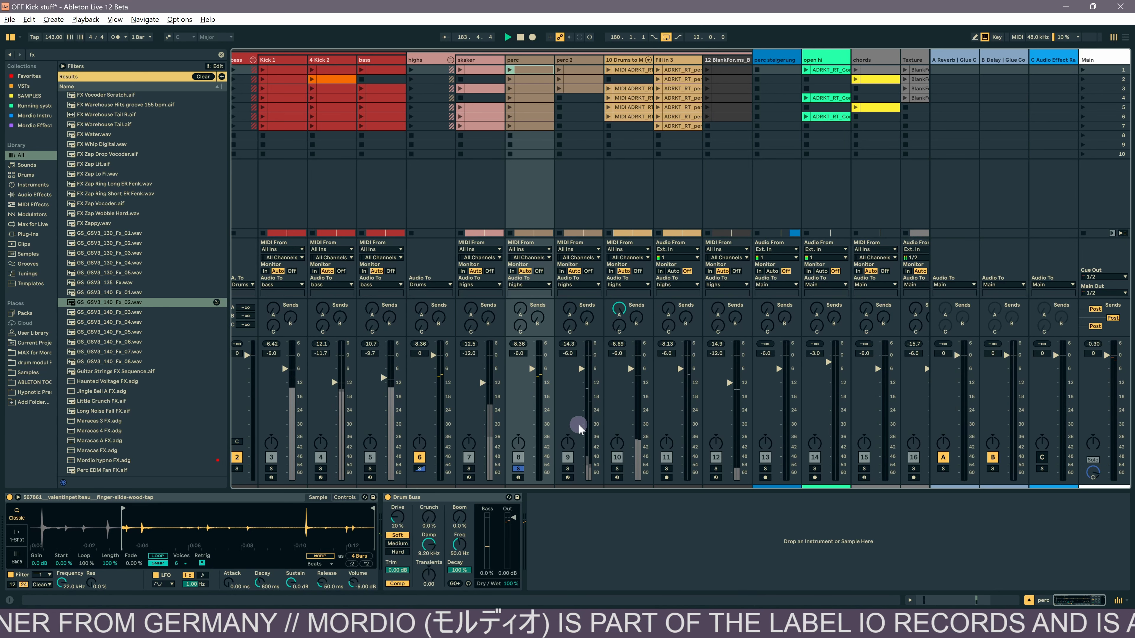
key(space)
- Audition the perc 2 track soloed and inspect the notes and velocities of its first clip
click(588, 189)
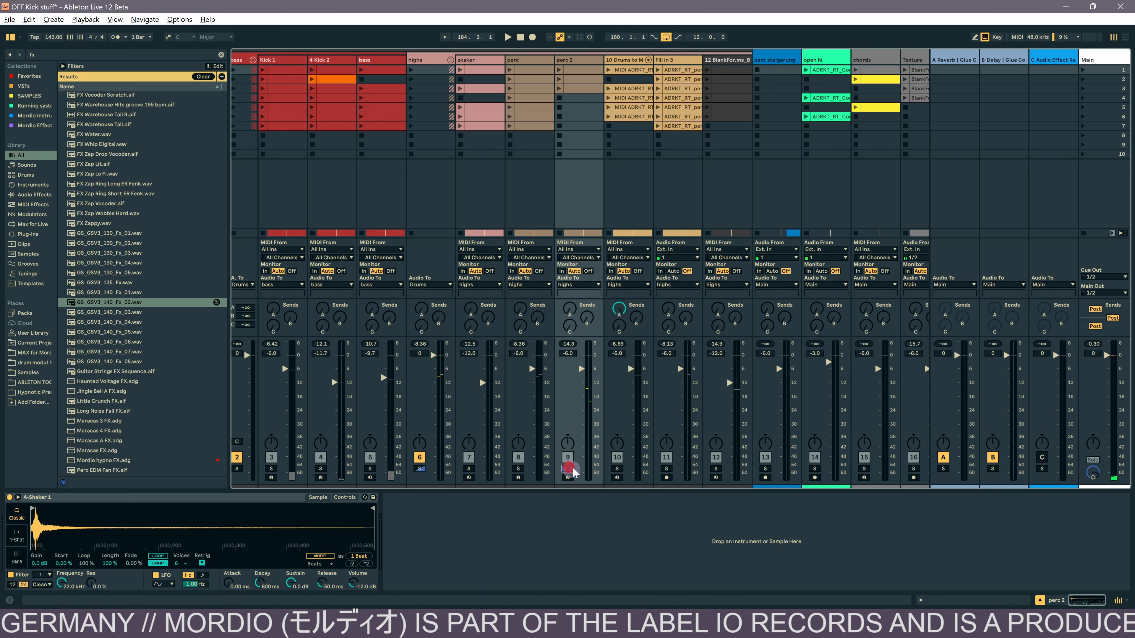
click(568, 468)
key(space)
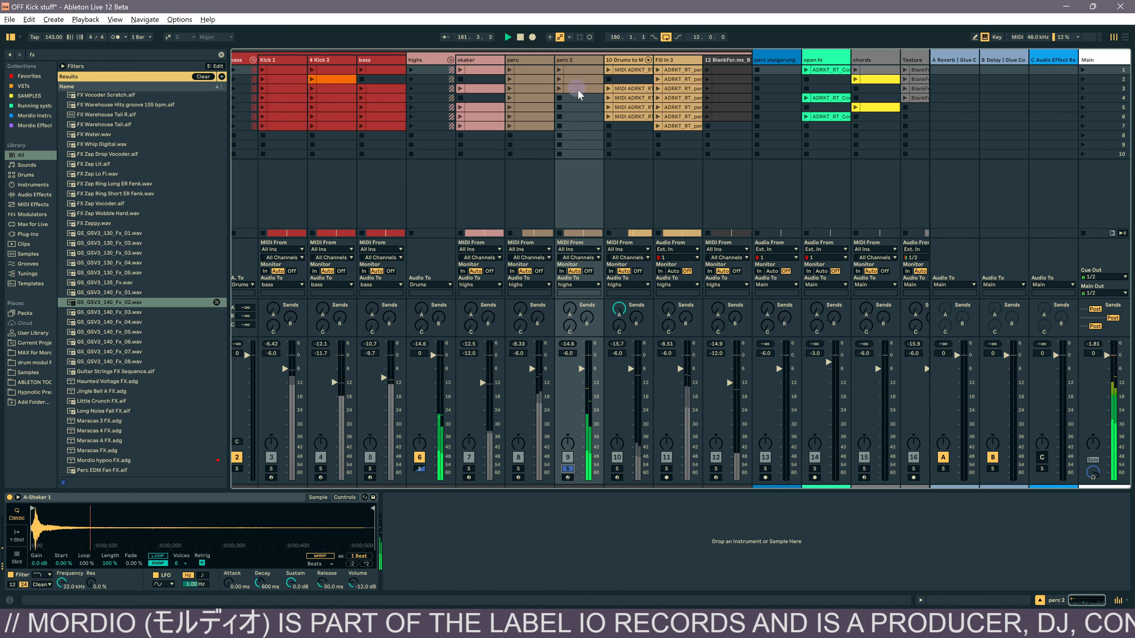
click(575, 69)
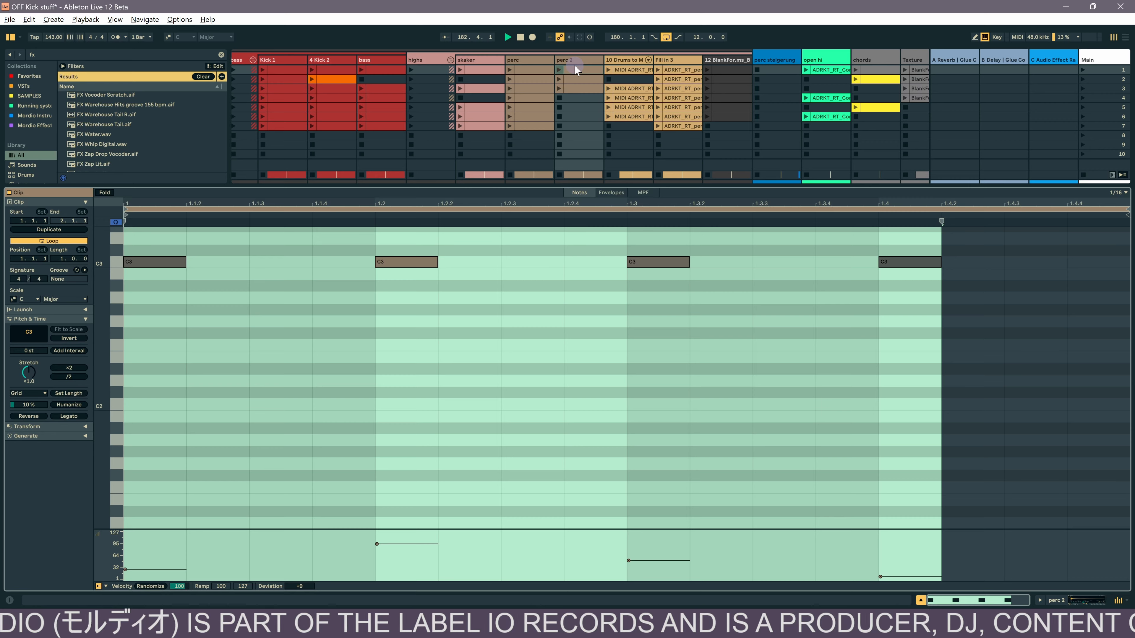
key(shift+Tab)
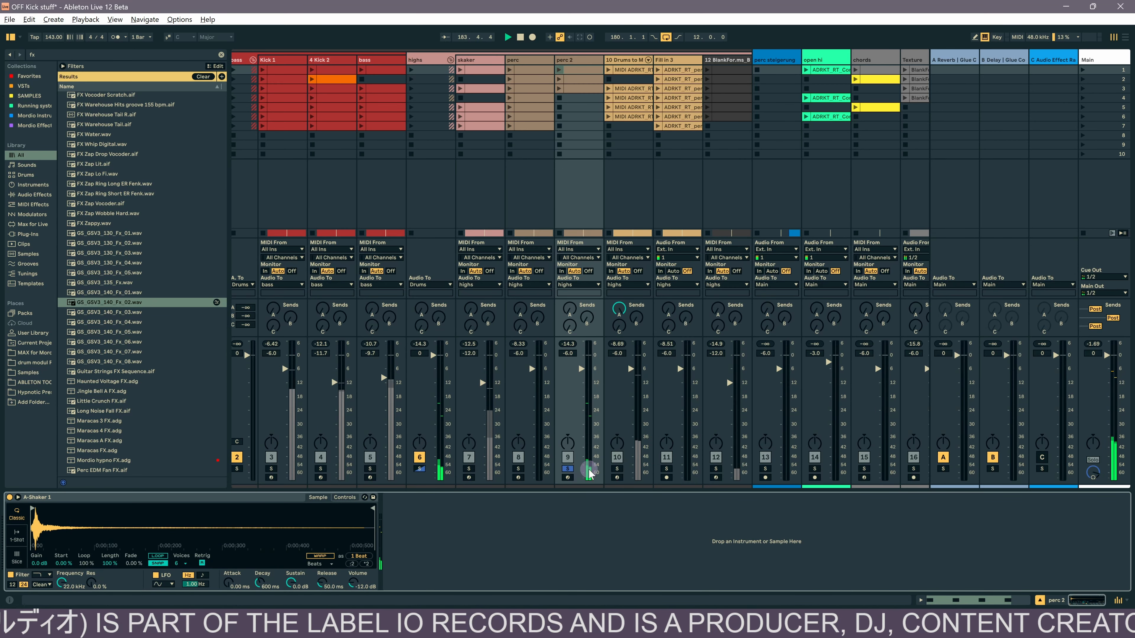
- Solo the Drums to MIDI track and inspect the notes of its first clip
click(617, 468)
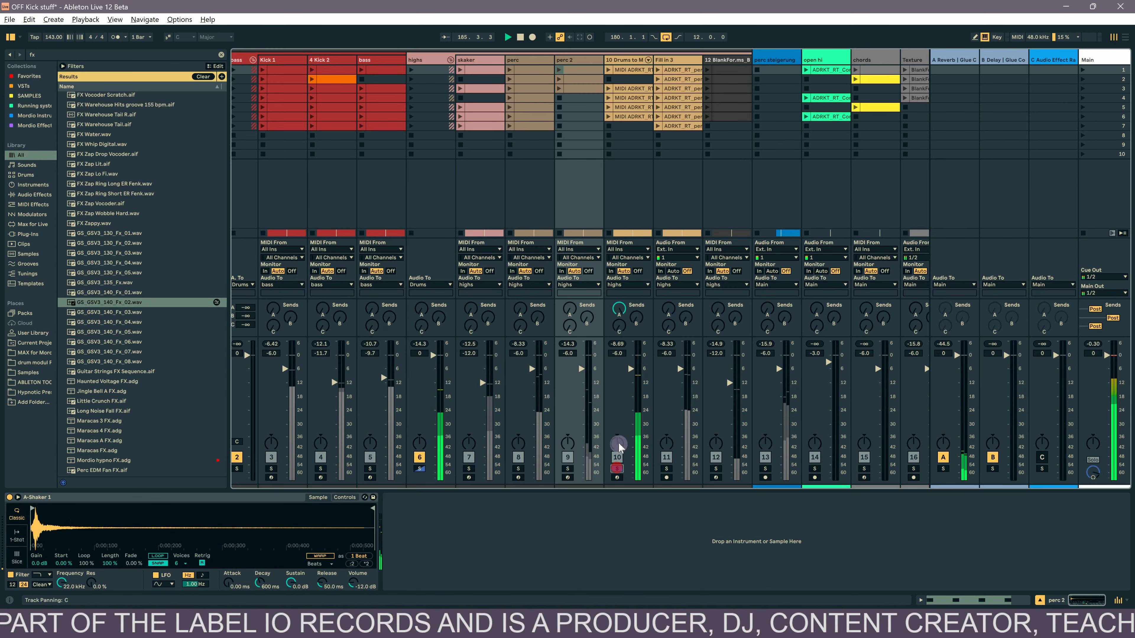
click(632, 219)
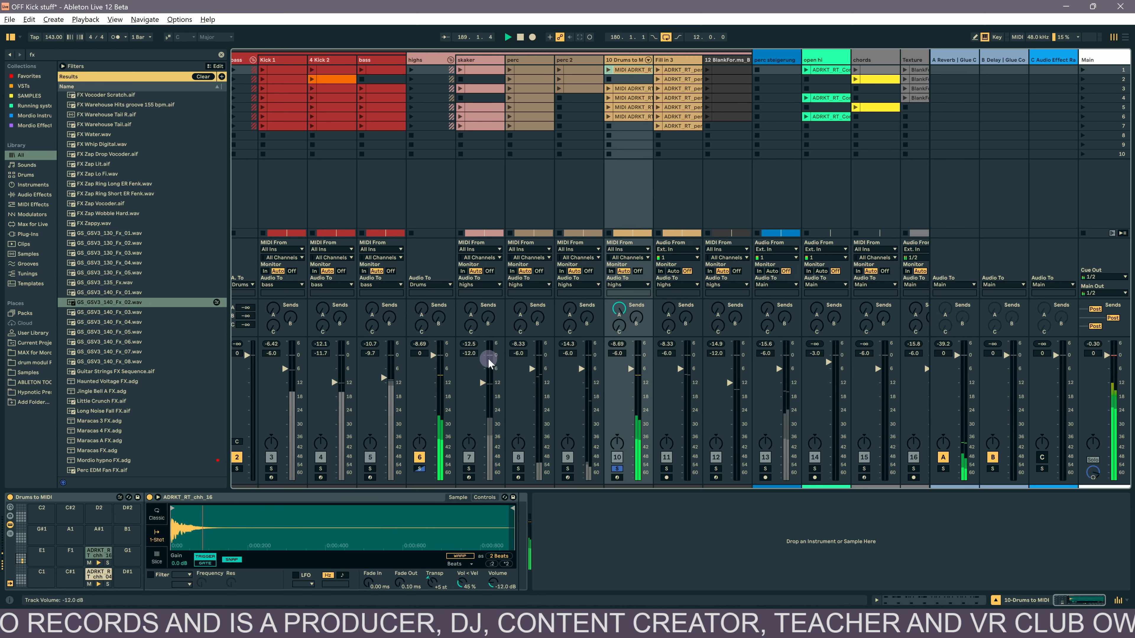
key(shift+Tab)
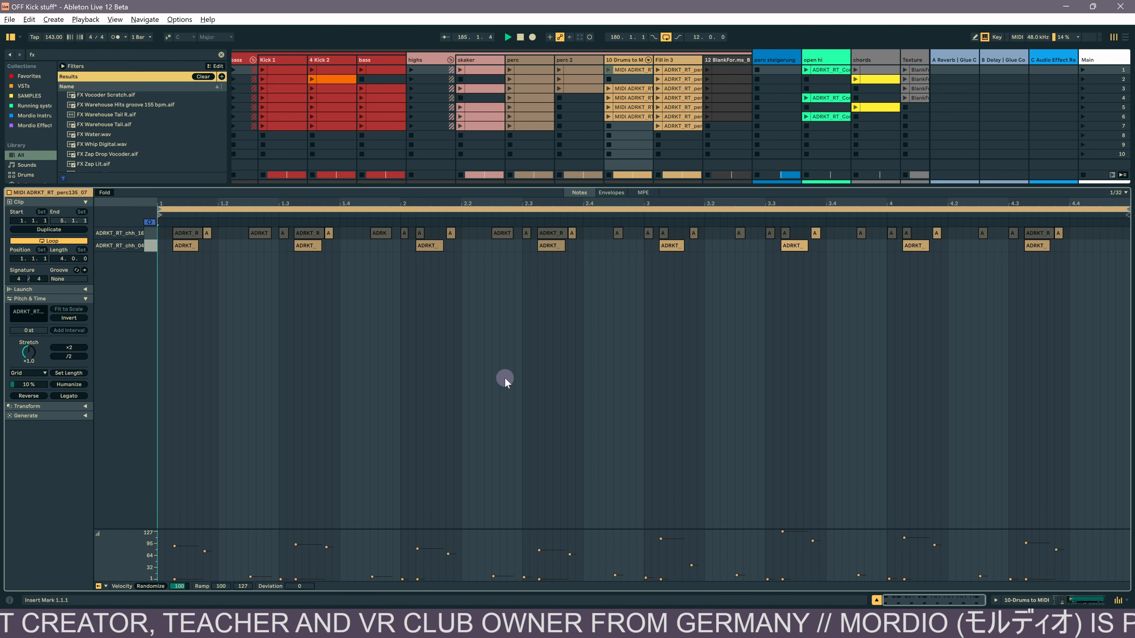
- Leave the clip's note view and audition the Fill in 3 track soloed
key(shift+Tab)
click(672, 197)
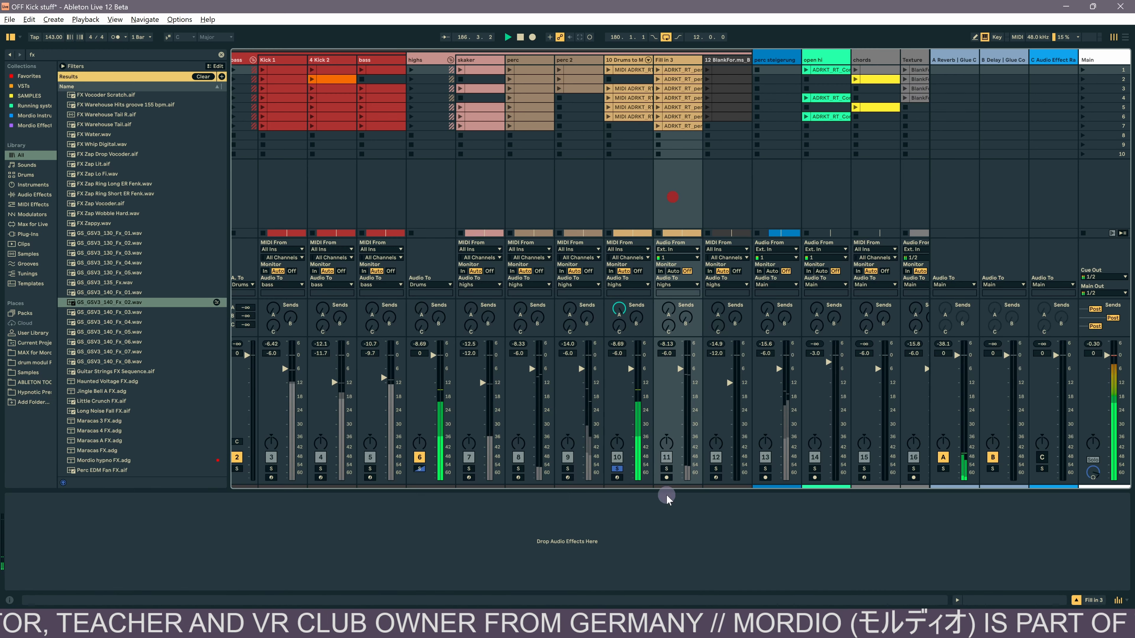
click(666, 469)
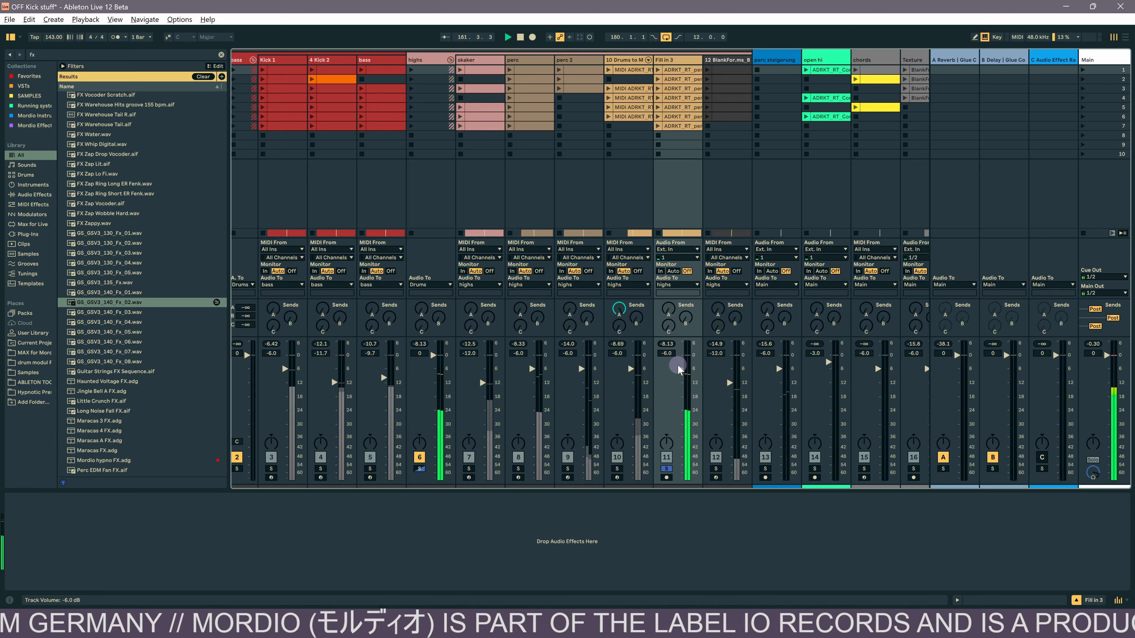
- Audition the BlankFor.ms track soloed, view its sample instrument, and clear its solo
click(716, 469)
click(732, 200)
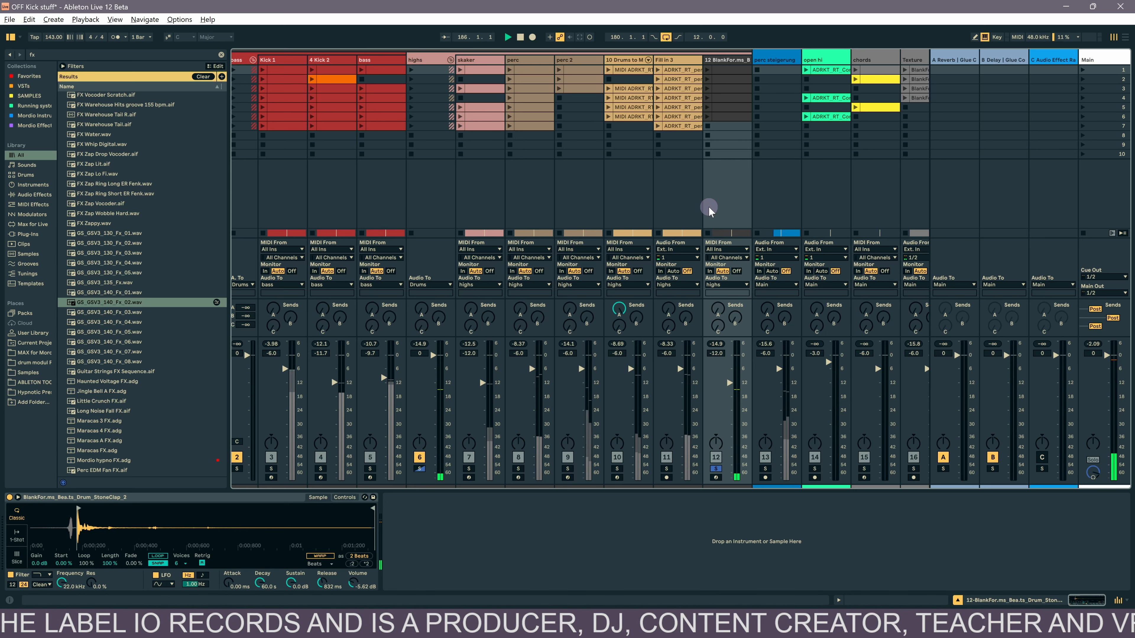
click(715, 469)
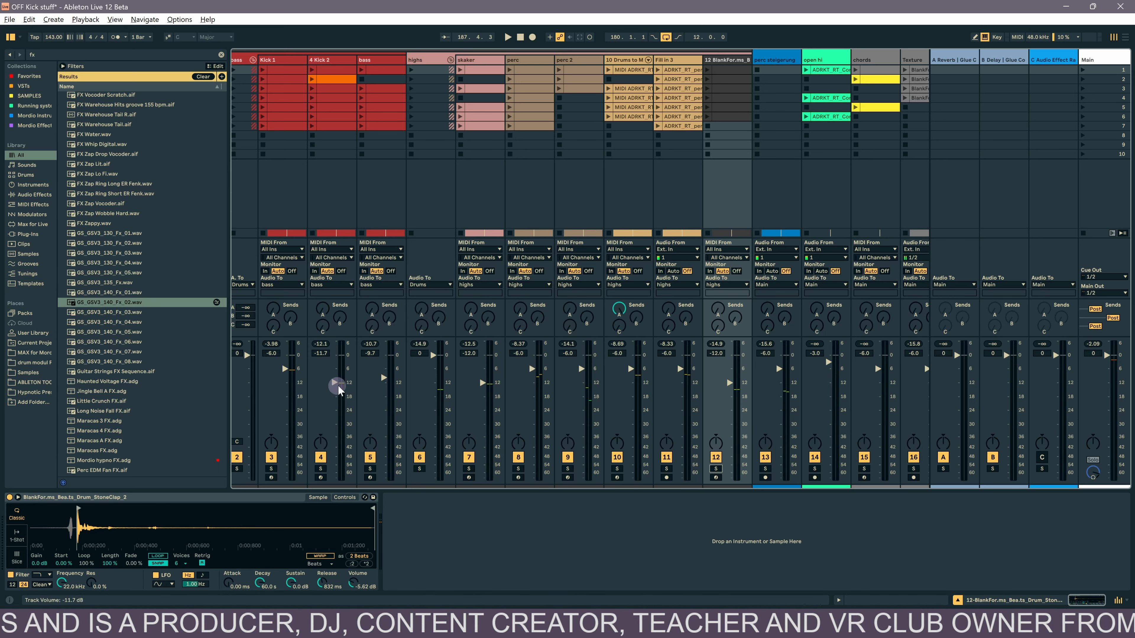
- Solo the Drums group, play it back, and fold the group to show the remaining tracks
scroll(388, 380, left, 2)
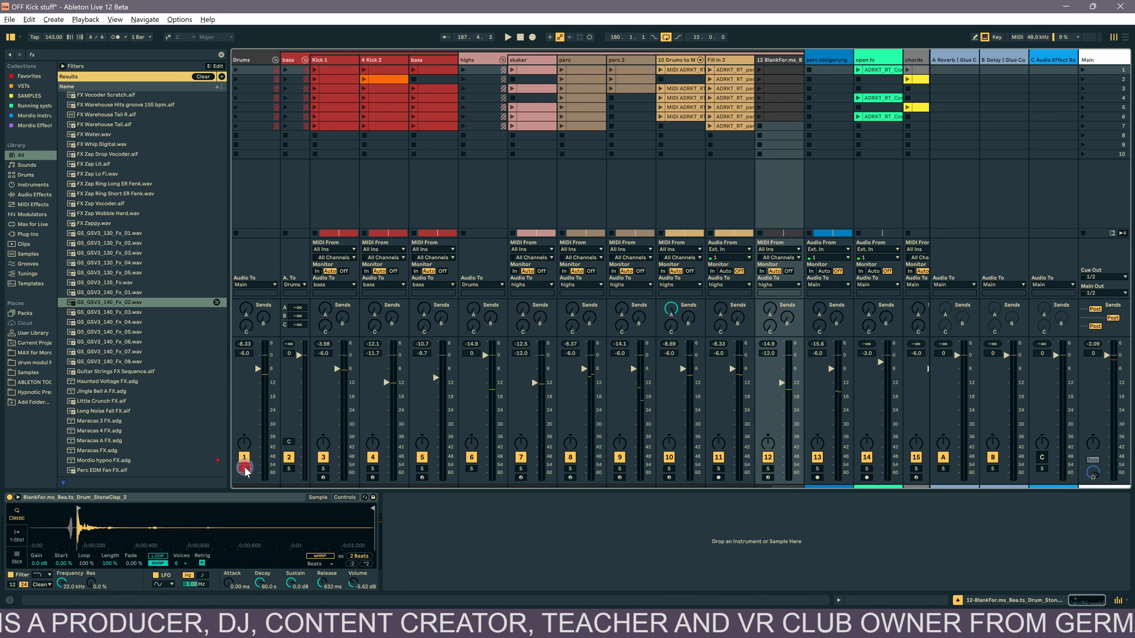
click(244, 468)
key(space)
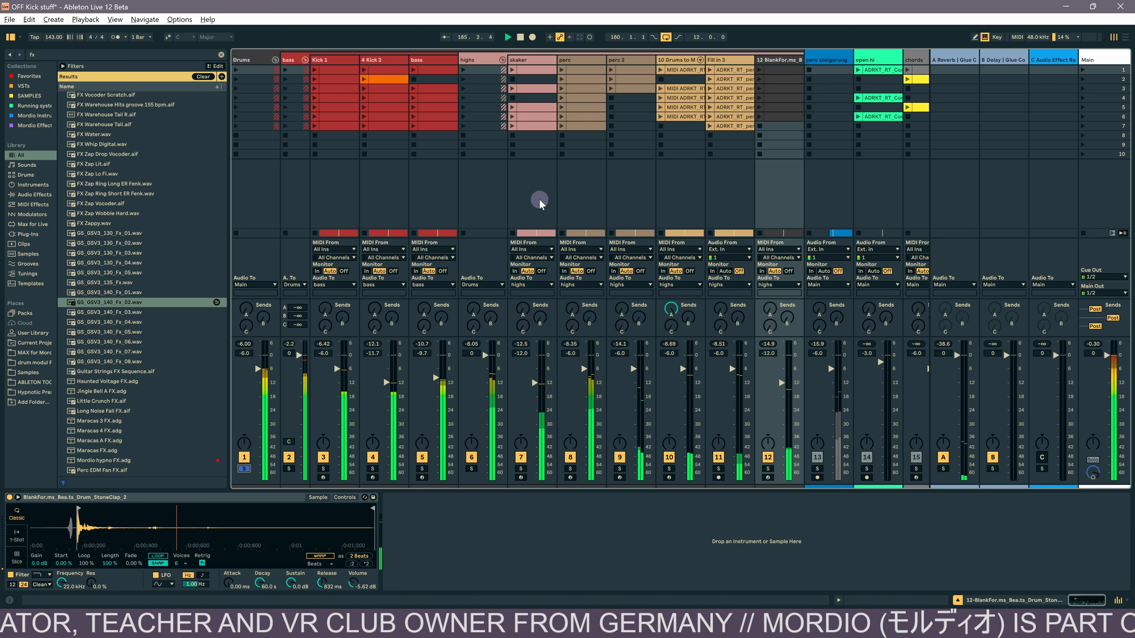
click(275, 60)
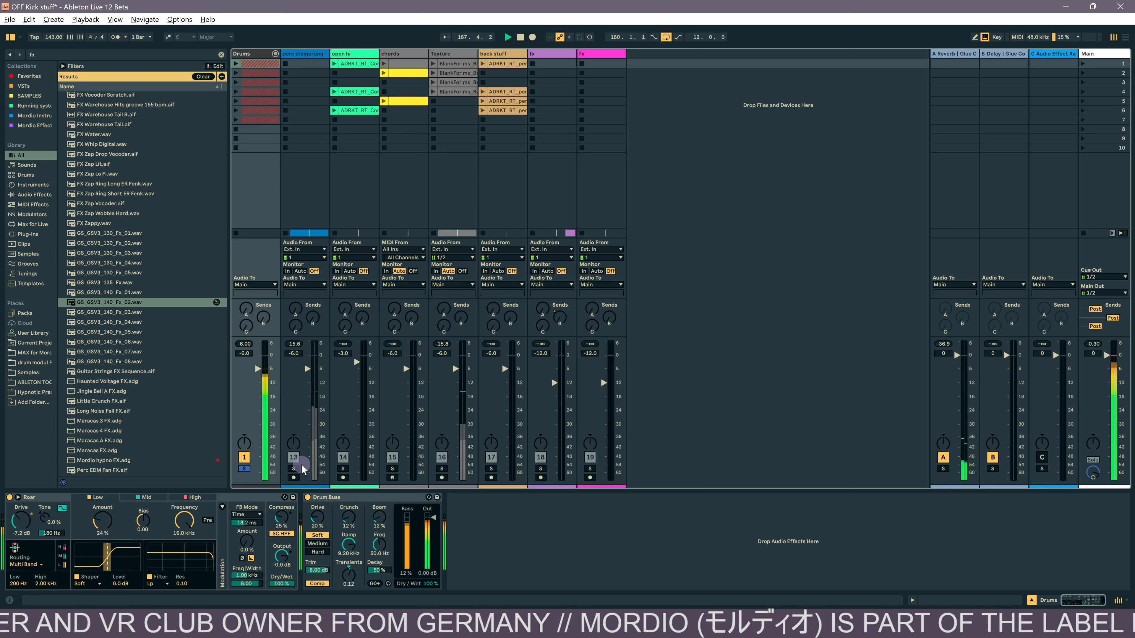
- Audition the perc steigerung track soloed and view its device chain
click(284, 520)
click(294, 468)
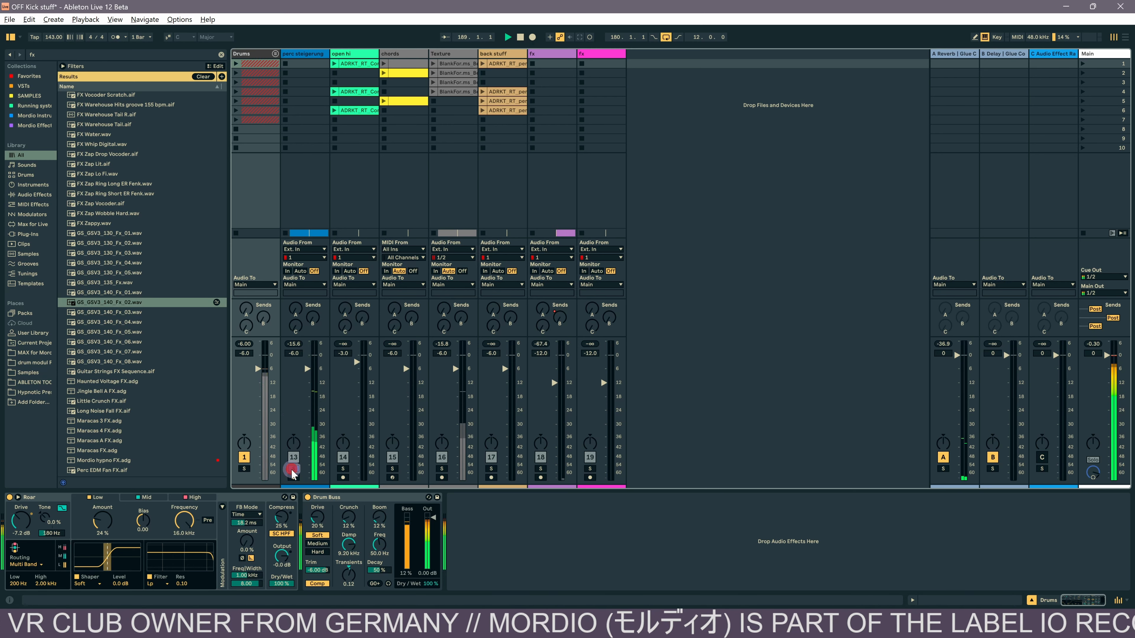
click(295, 191)
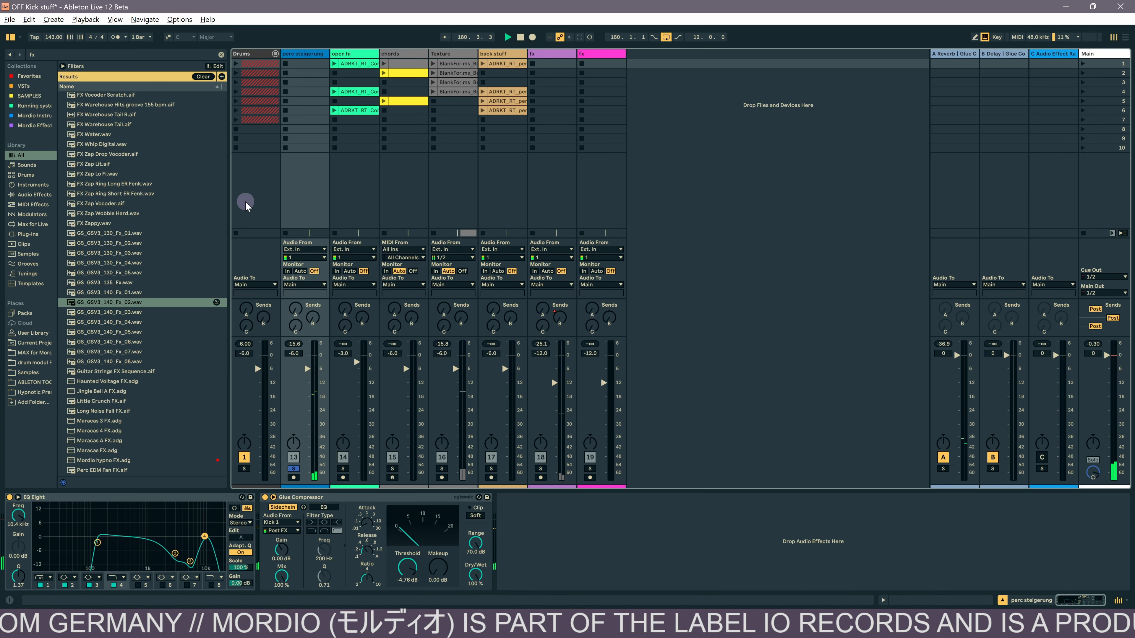
- Inspect the waveform and warp settings of perc steigerung's first clip in the arrangement
key(Tab)
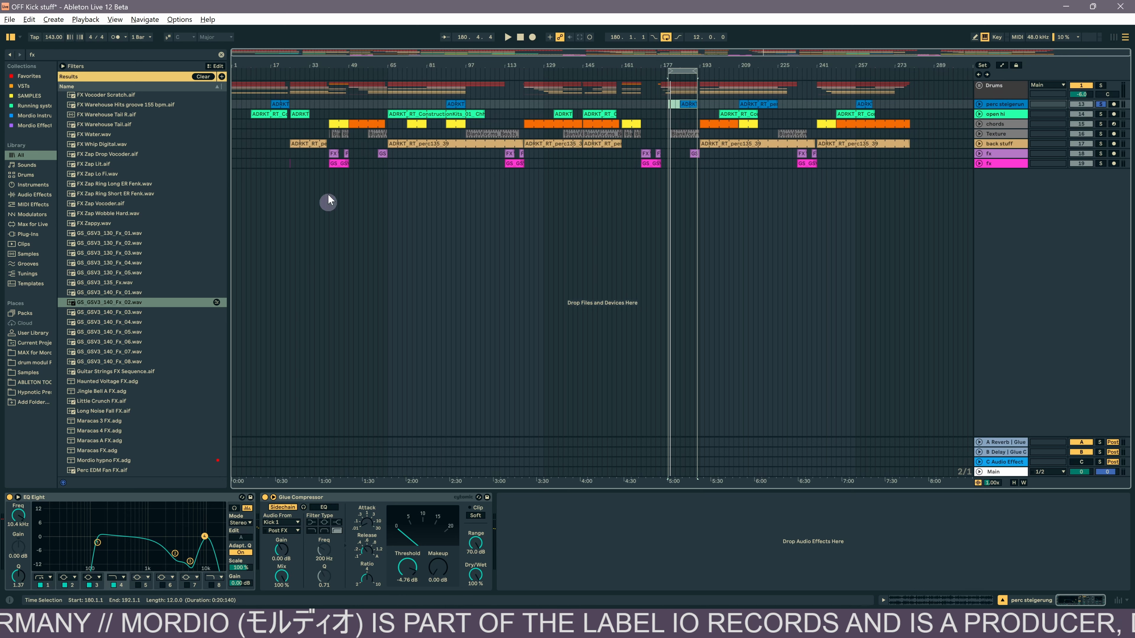
click(277, 103)
double_click(324, 147)
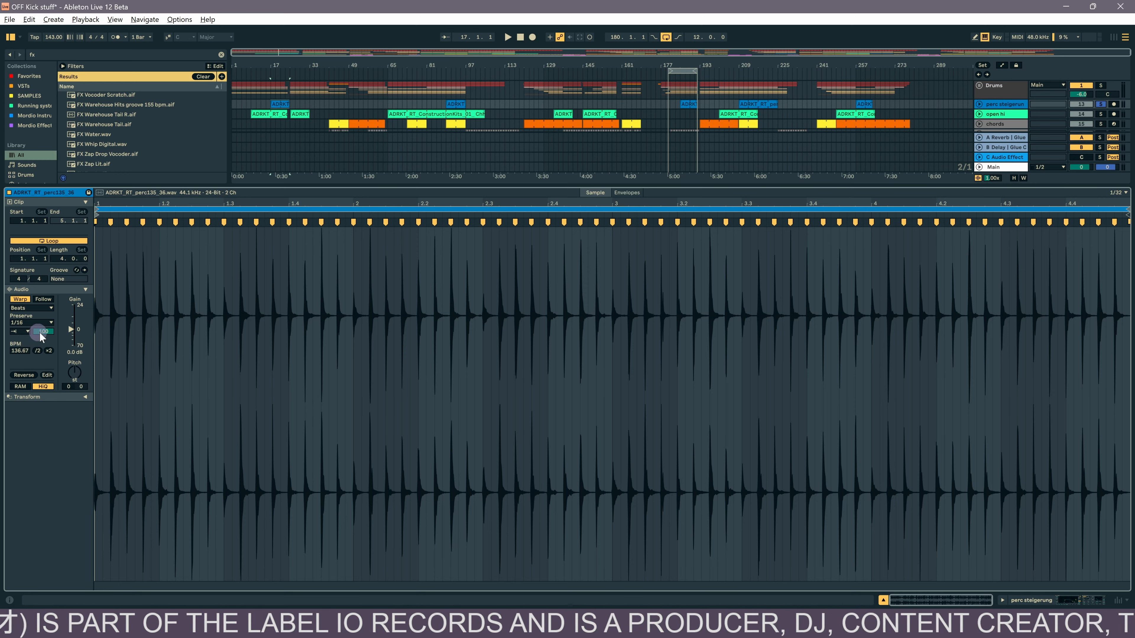
- Solo the open hi track and play it with the arrangement loop set to bars 145 to 159
key(Tab)
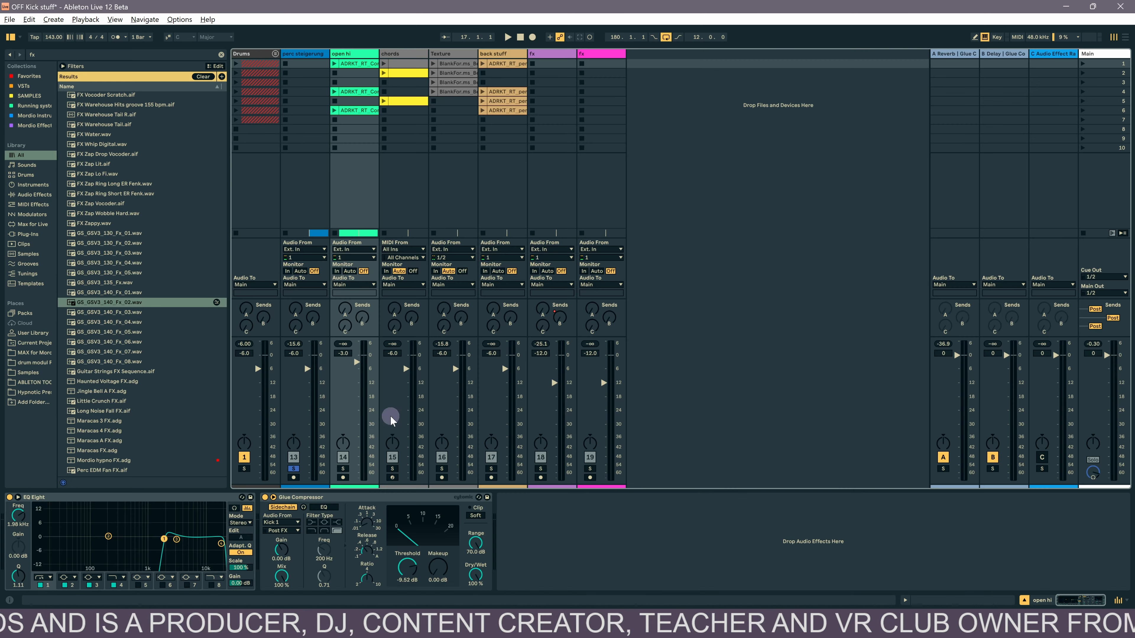
click(343, 468)
key(Tab)
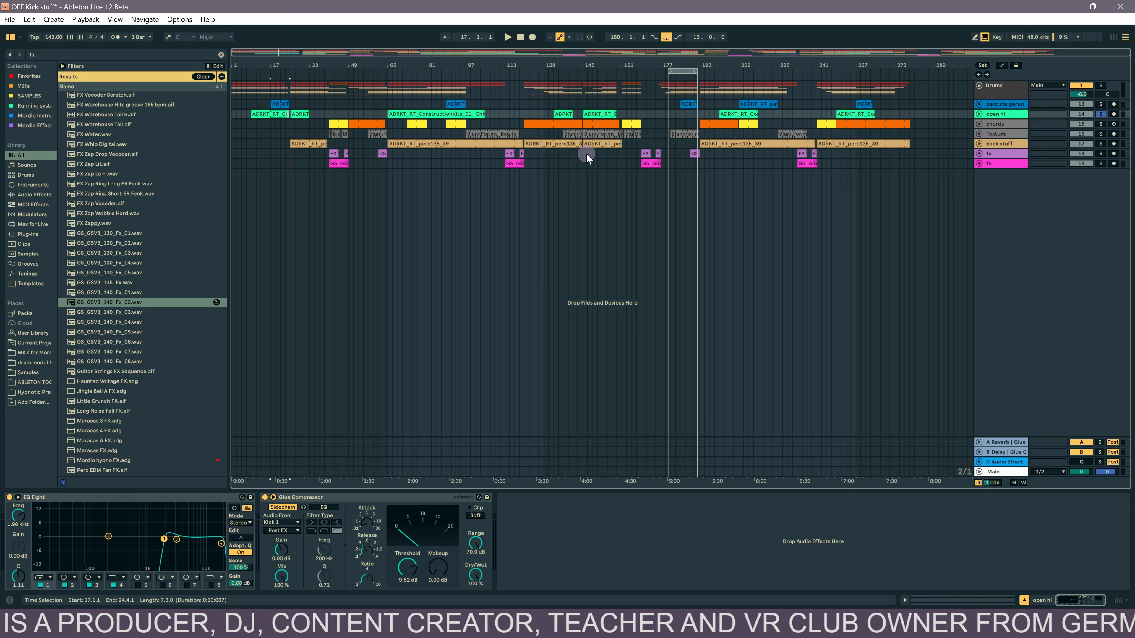
key(space)
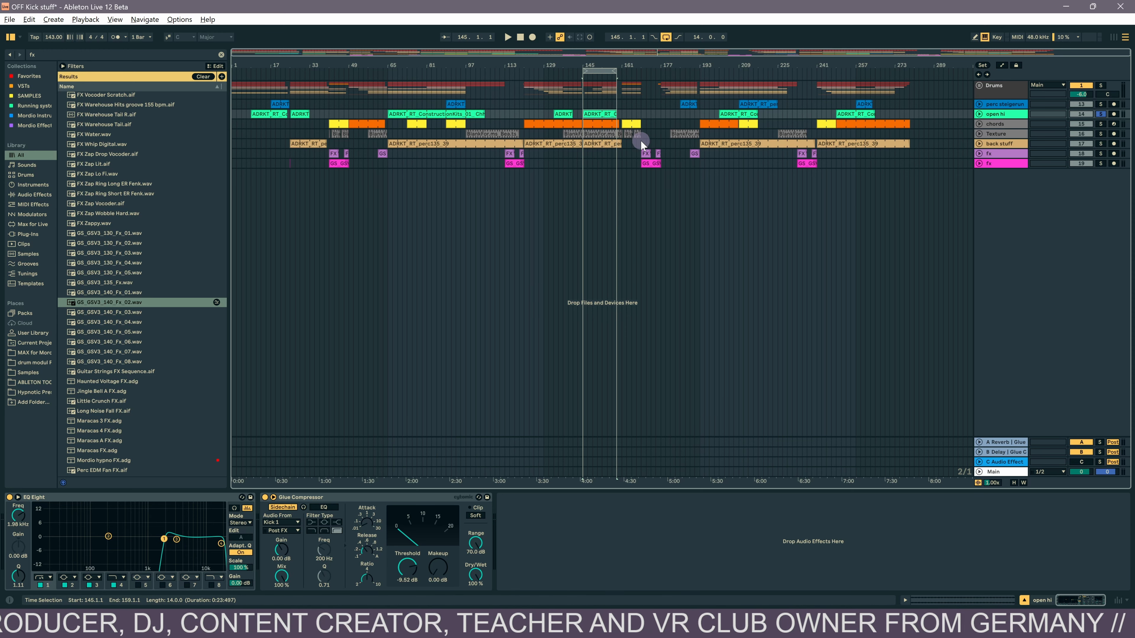
key(Tab)
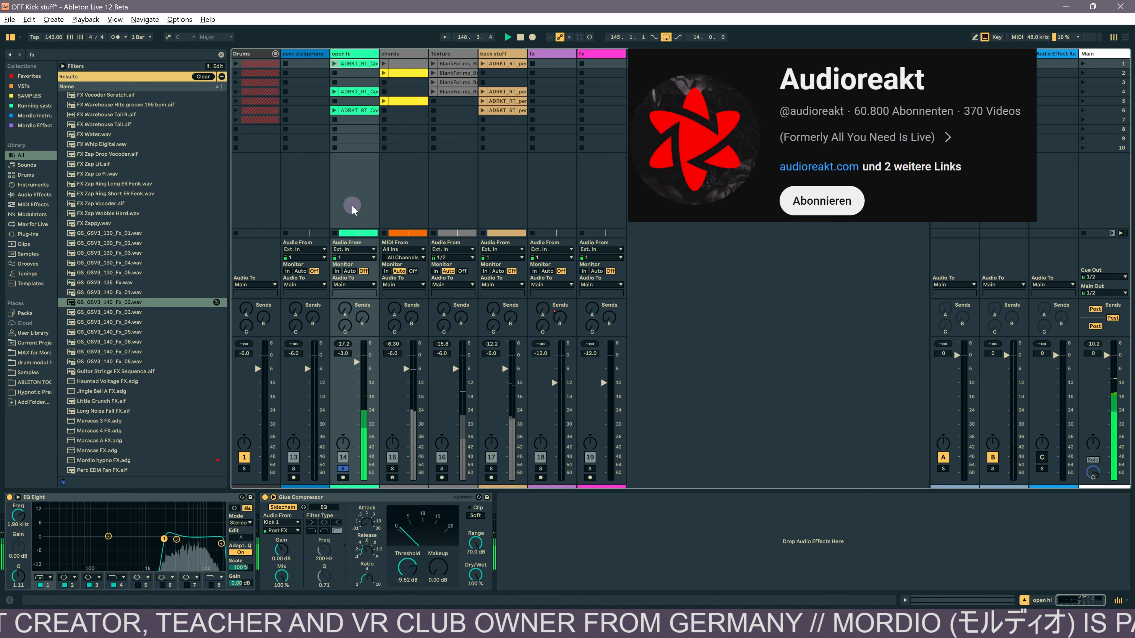
- Solo the chords track and view the device chains of the chords and Texture tracks
click(401, 192)
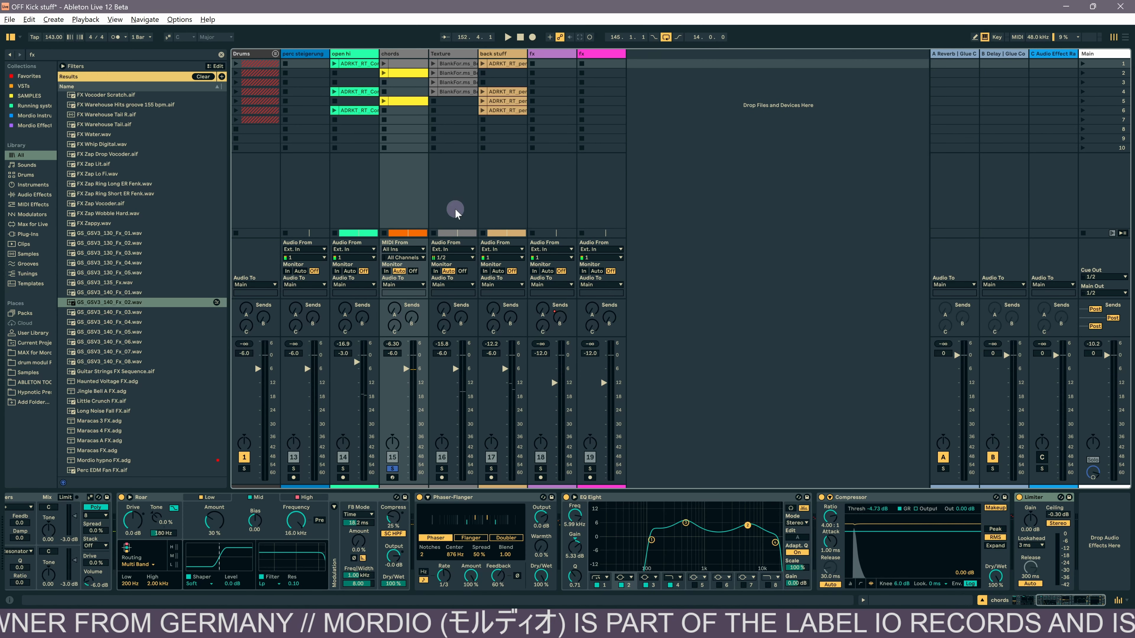
click(441, 197)
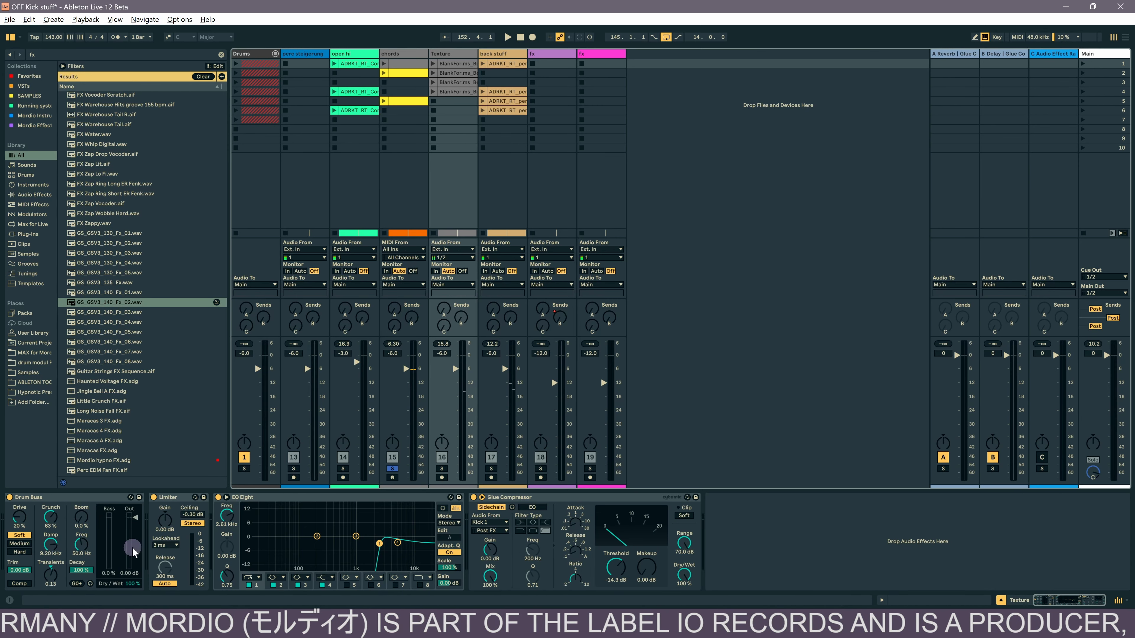
key(shift+Tab)
key(shift+Tab)
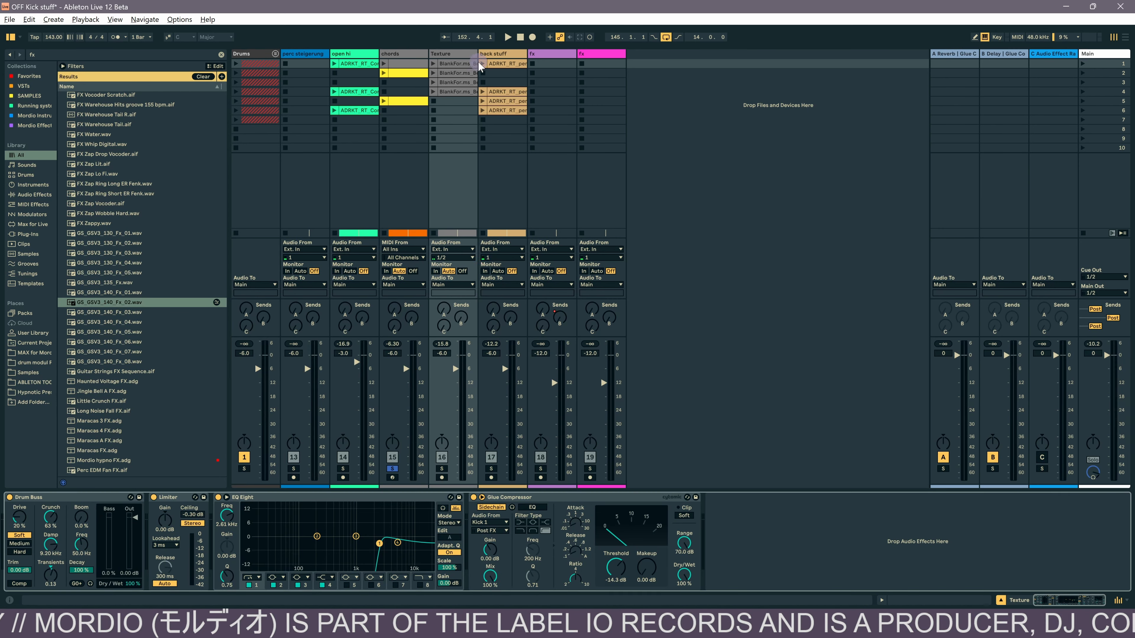
- Inspect the sample of the third Texture clip and play the Texture track soloed
double_click(452, 83)
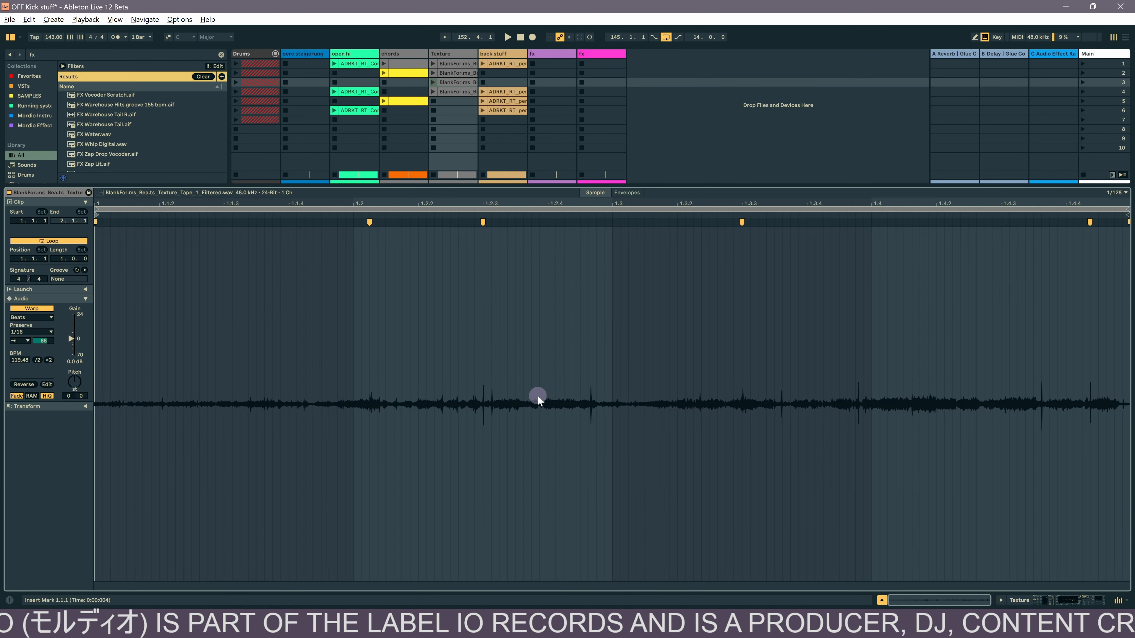
key(shift+Tab)
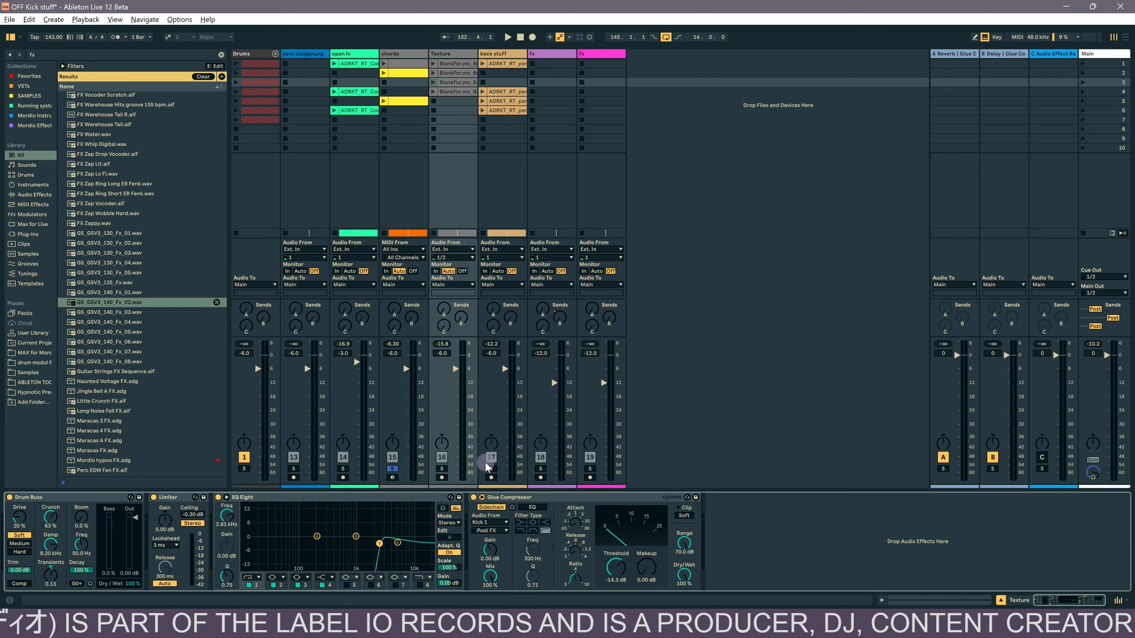
key(Tab)
key(Tab)
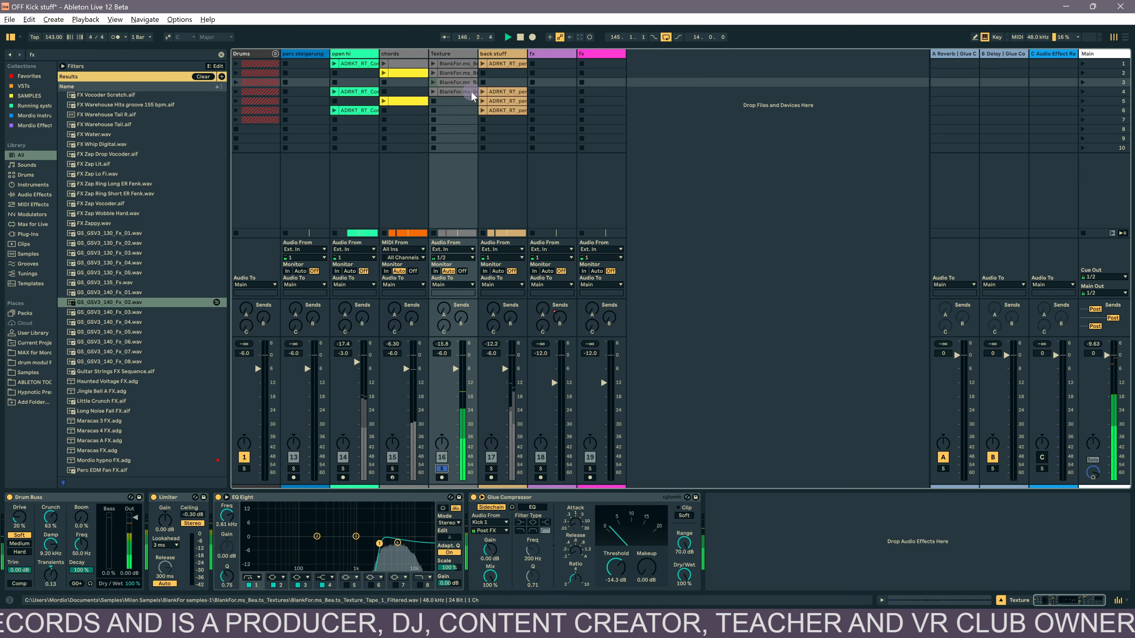
- Vary the transient envelope of the third Texture clip's Beats warping during playback, ending at 80
click(463, 87)
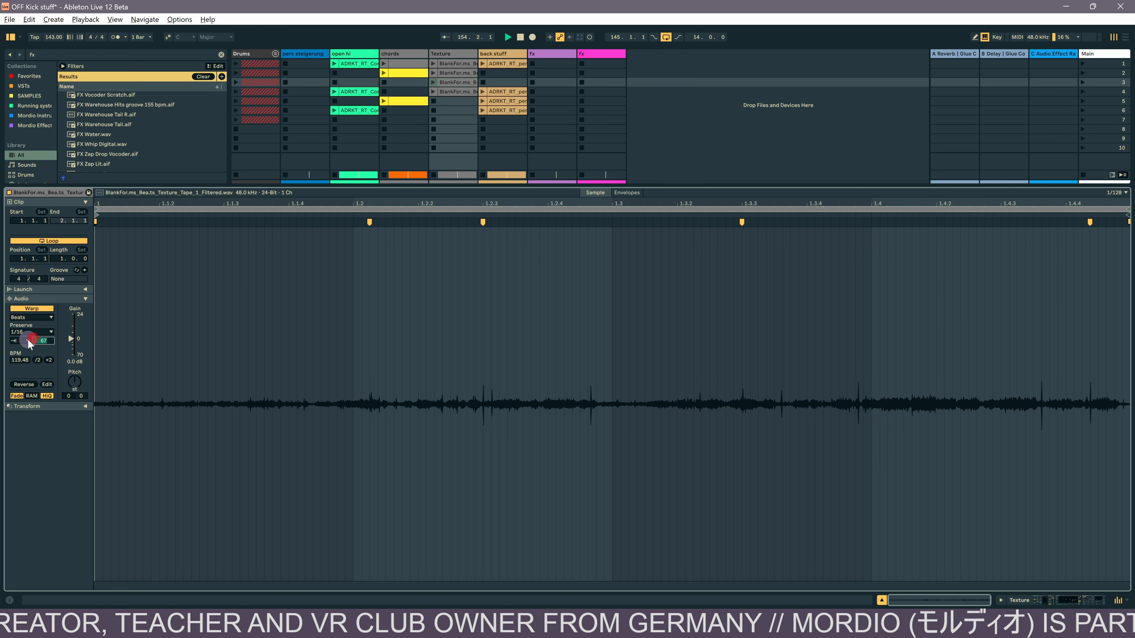
drag(33, 342, 46, 350)
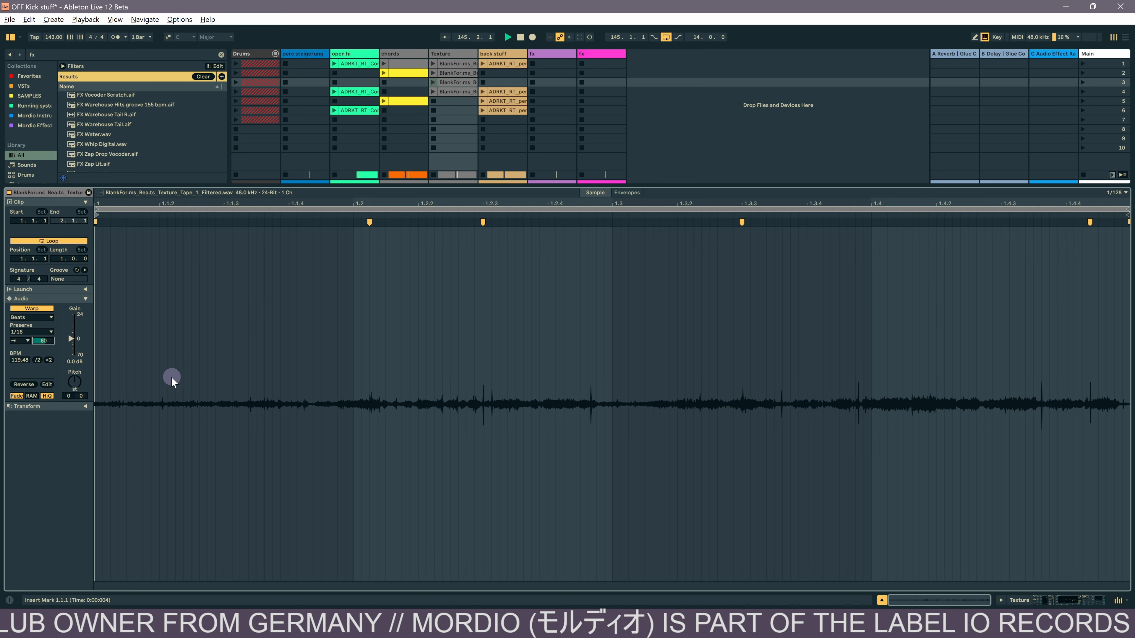
key(shift+Tab)
- Solo the back stuff track and examine its device chain from the Glue Compressors back to the Phaser-Flanger
click(504, 197)
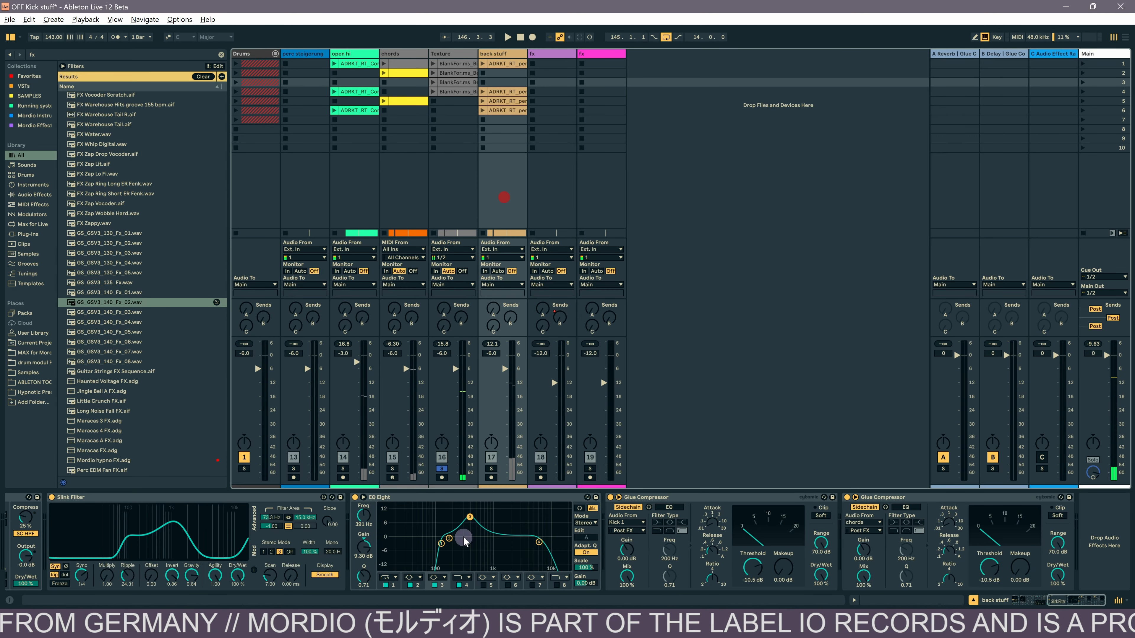
click(491, 468)
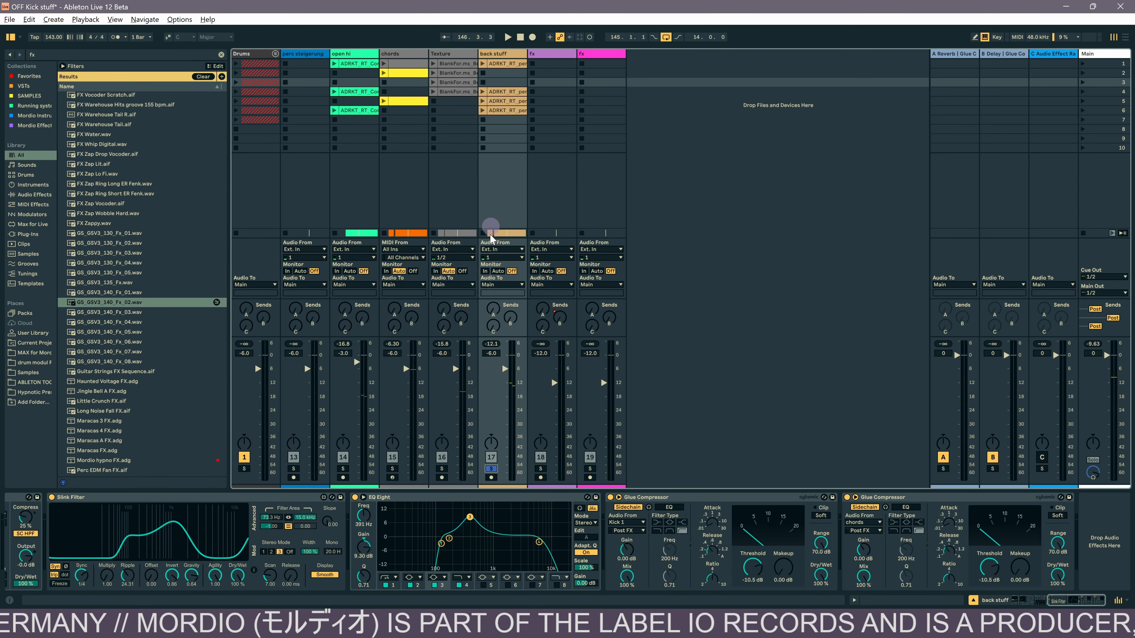
scroll(511, 553, left, 6)
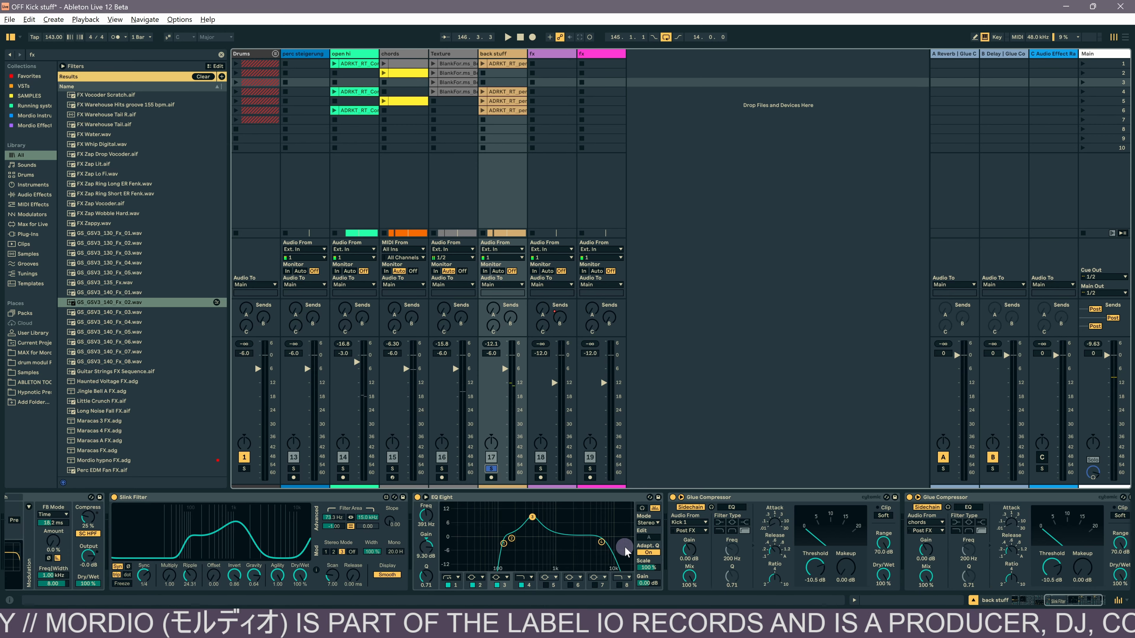
scroll(512, 552, left, 8)
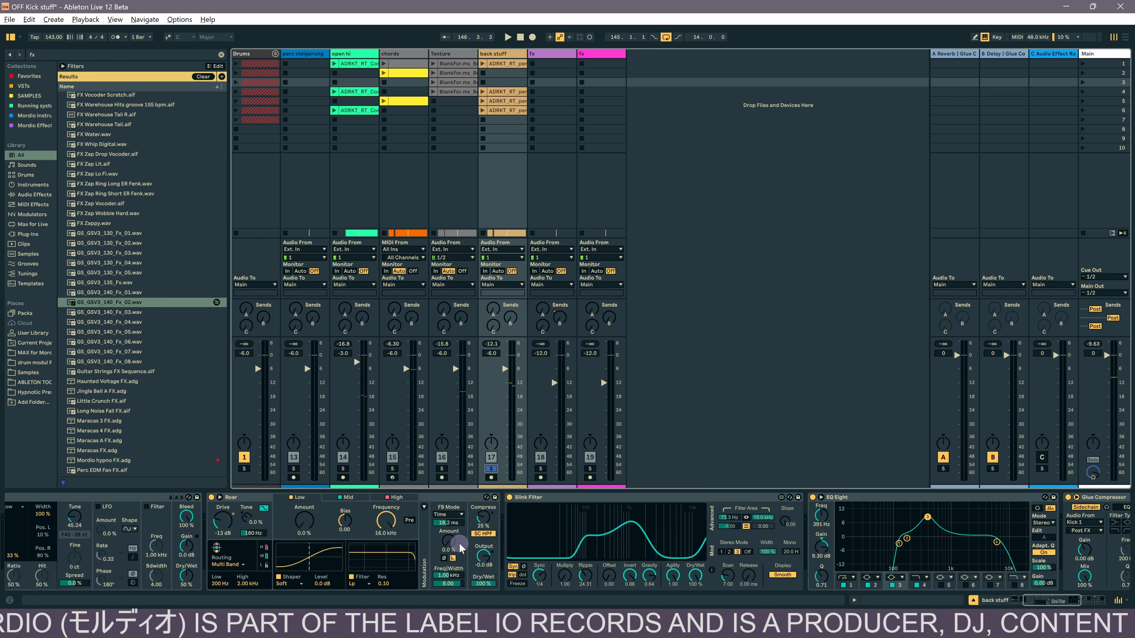
scroll(486, 539, left, 4)
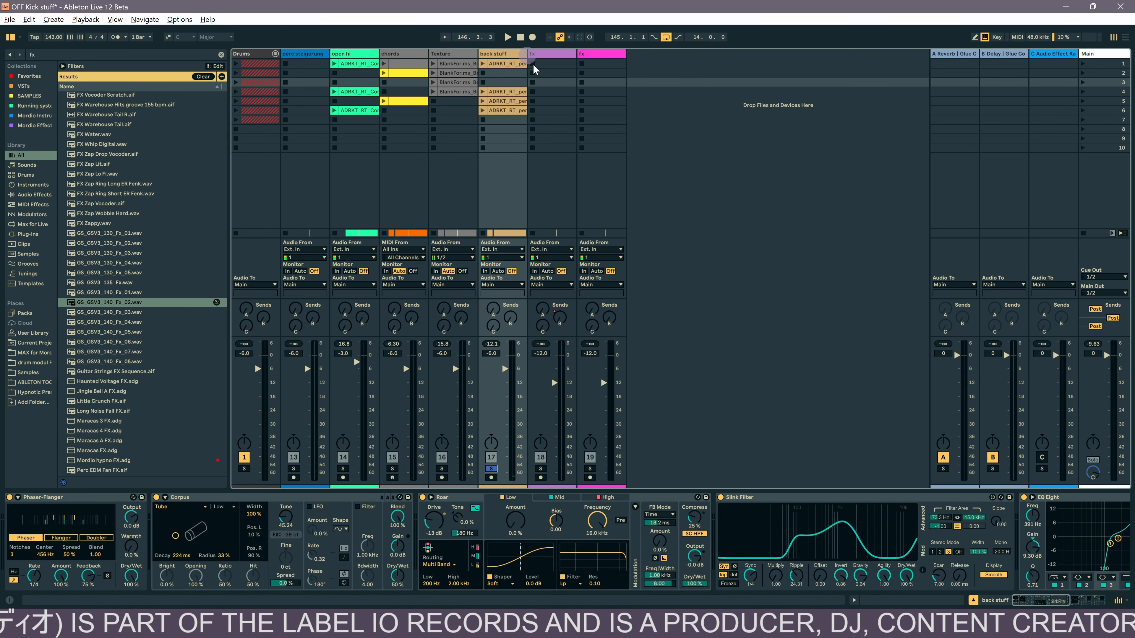
- Group the back stuff track's devices into an Audio Effect Rack and bypass the rack
click(503, 93)
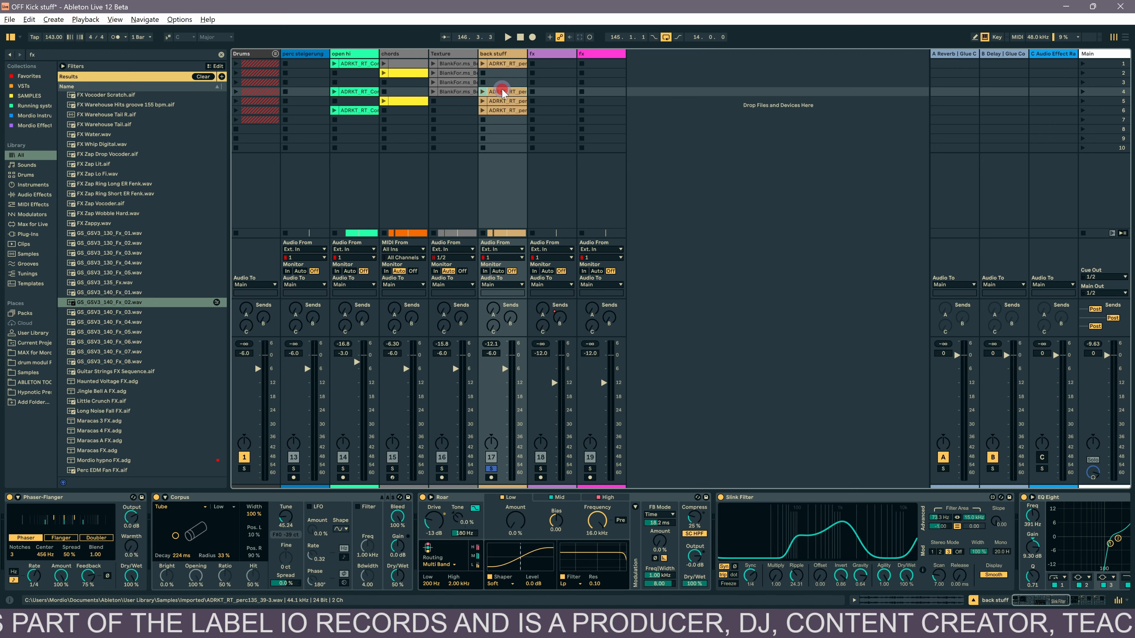
click(699, 298)
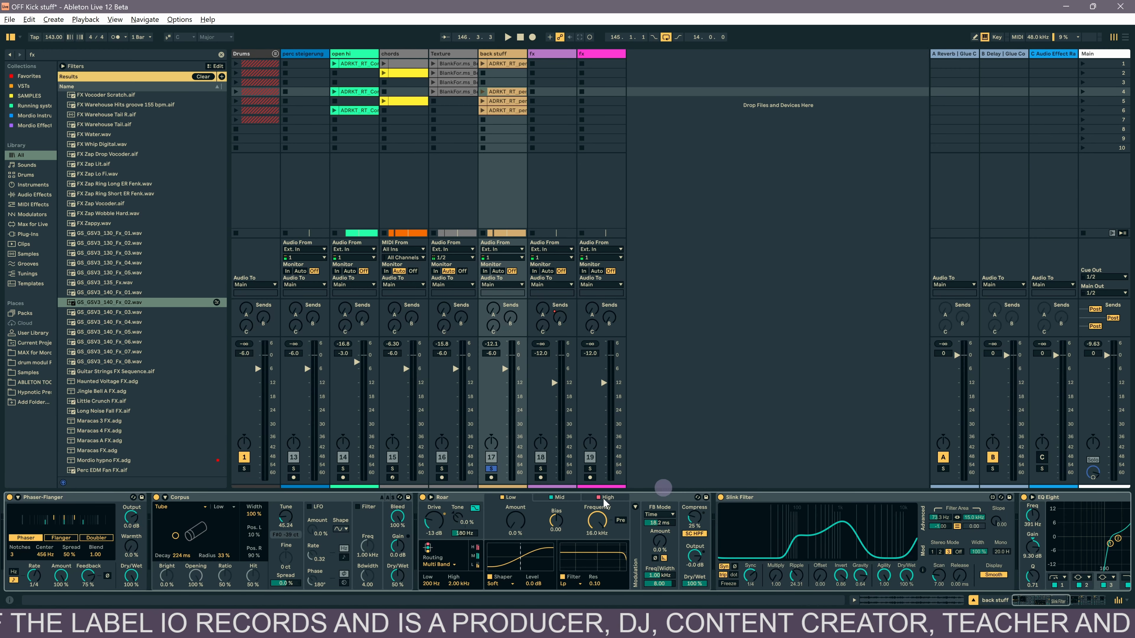
scroll(904, 519, right, 5)
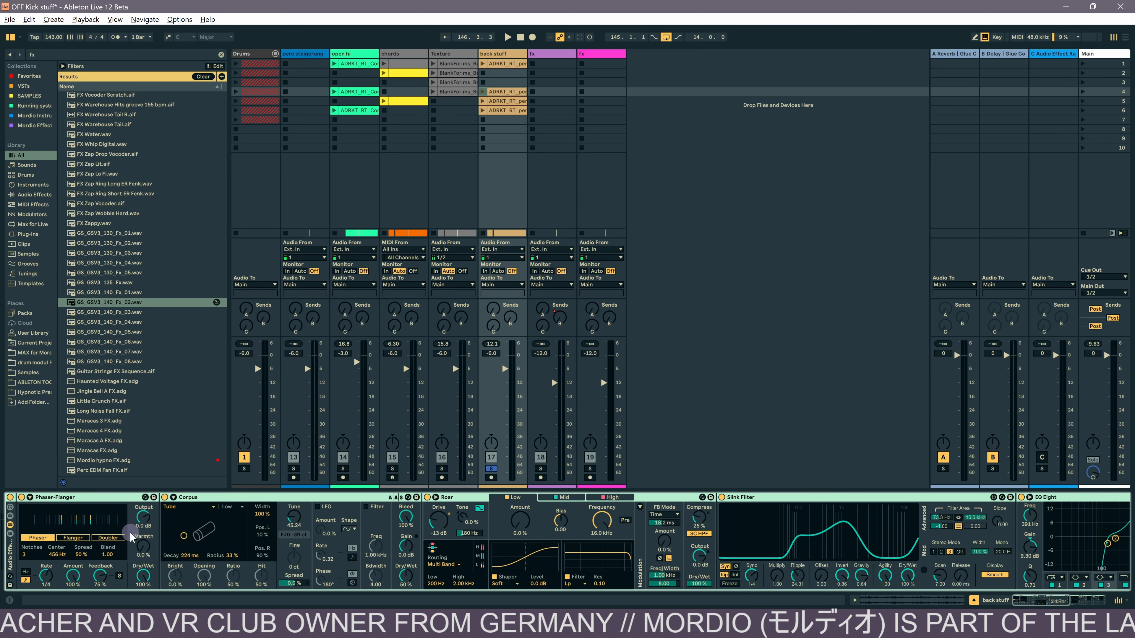
click(9, 498)
- Audition the soloed back stuff track with its effect rack bypassed, stop playback, and switch the rack back on
key(Tab)
click(281, 391)
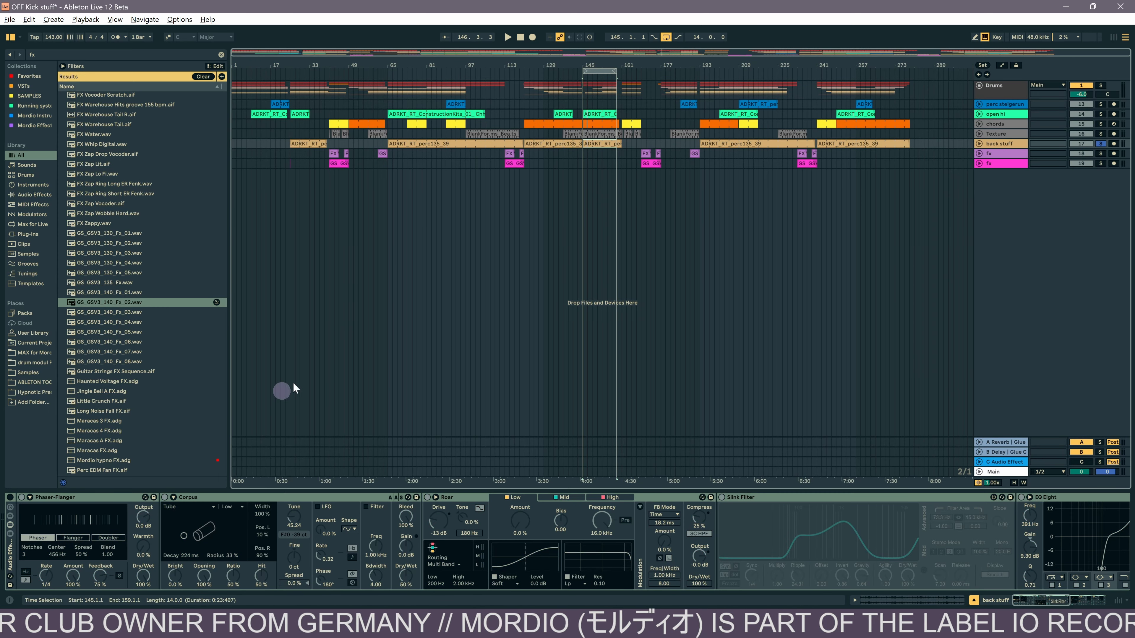
key(space)
key(Tab)
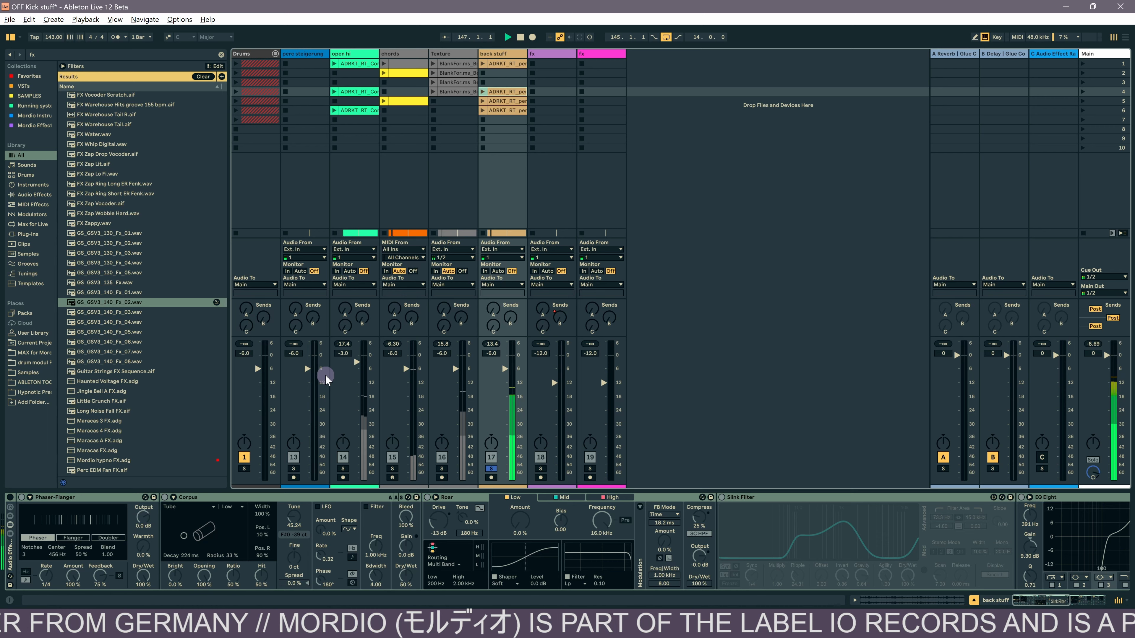
double_click(505, 101)
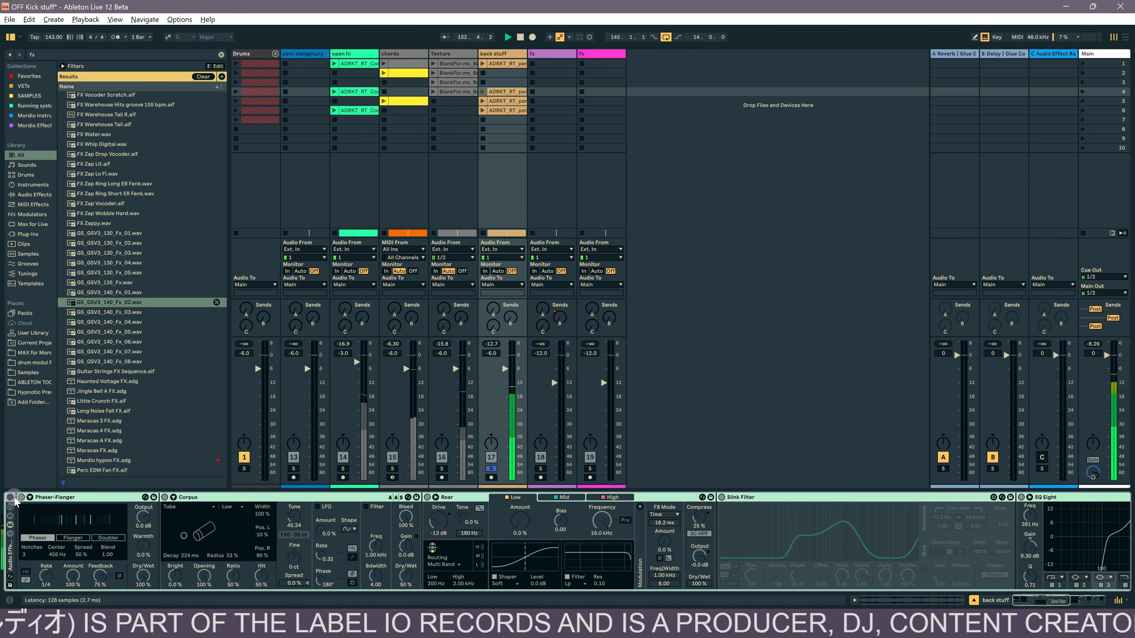
key(space)
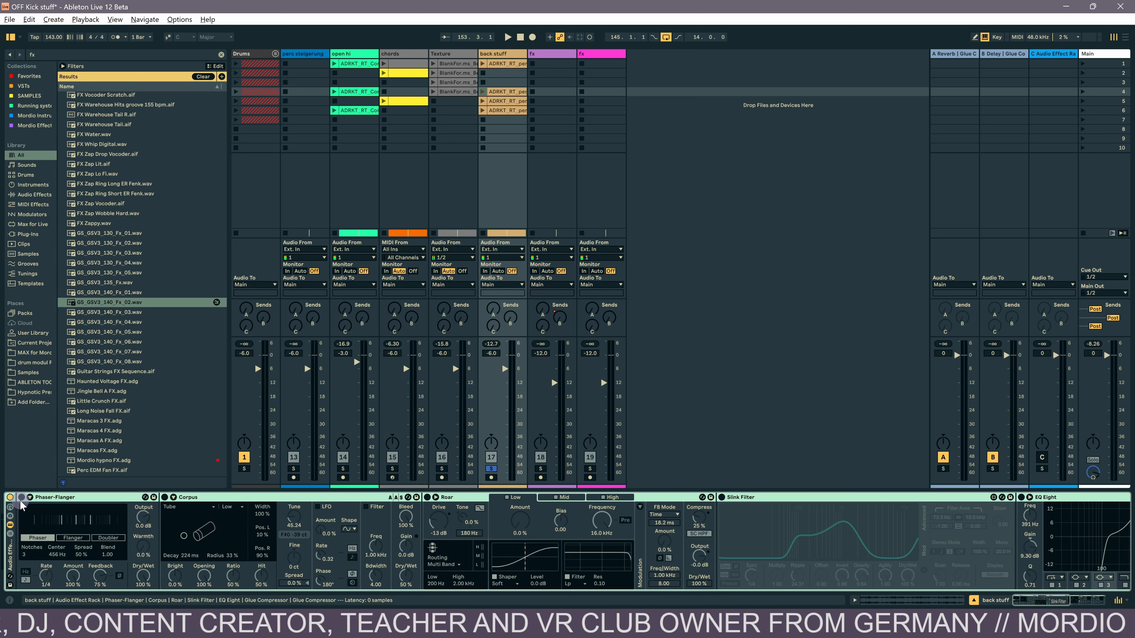
- Switch the back stuff track's Phaser-Flanger, Corpus and Roar on one after another while the soloed track plays
key(space)
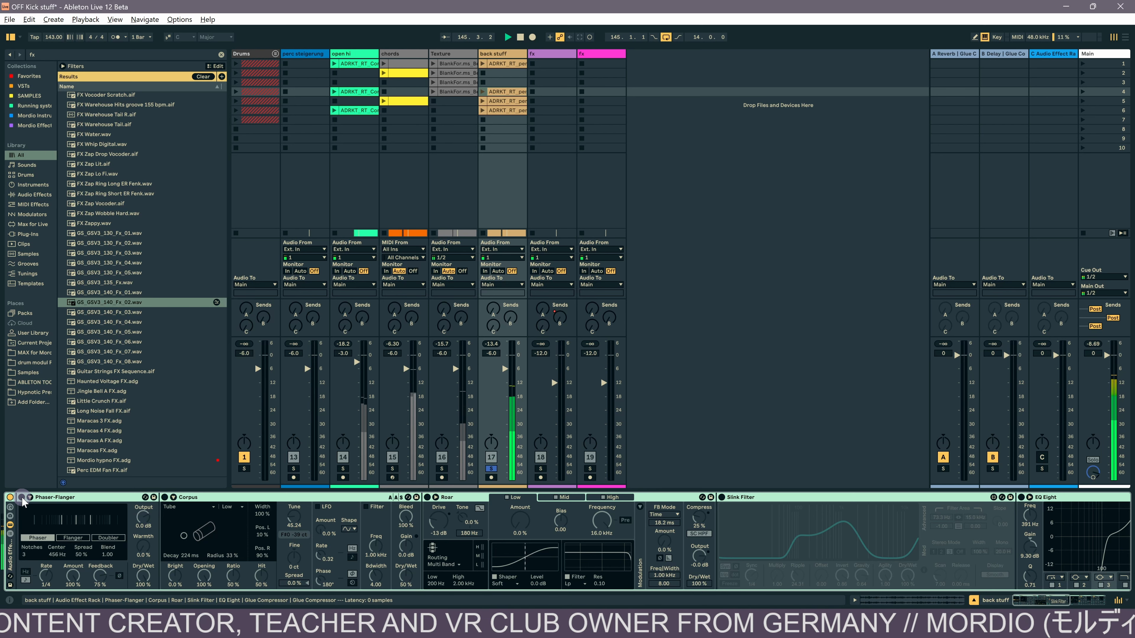
click(21, 497)
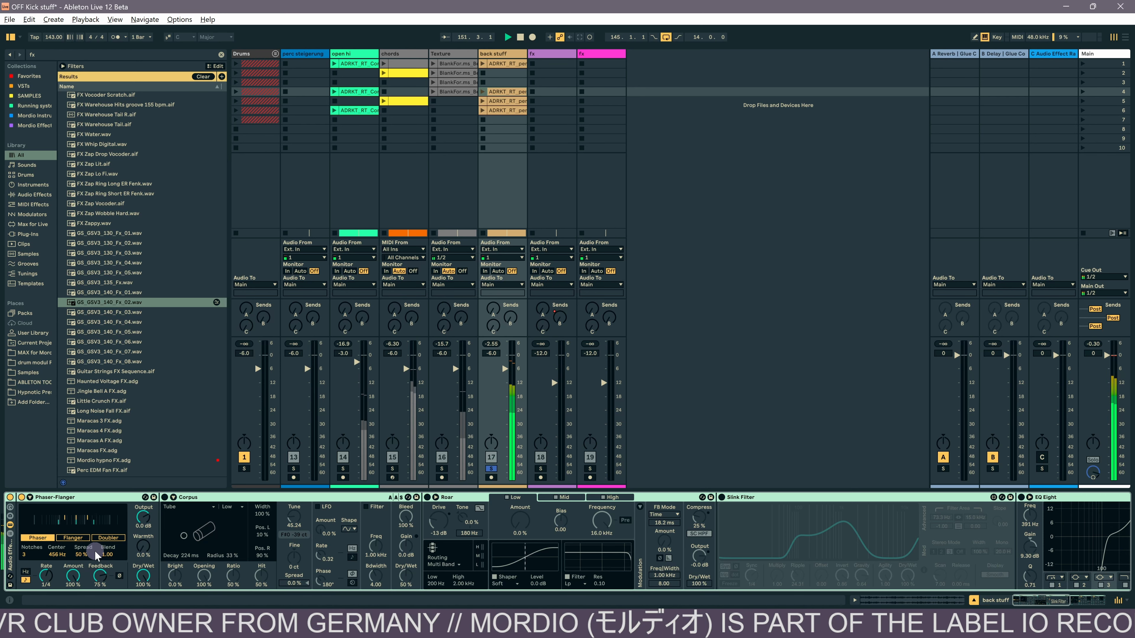
click(165, 497)
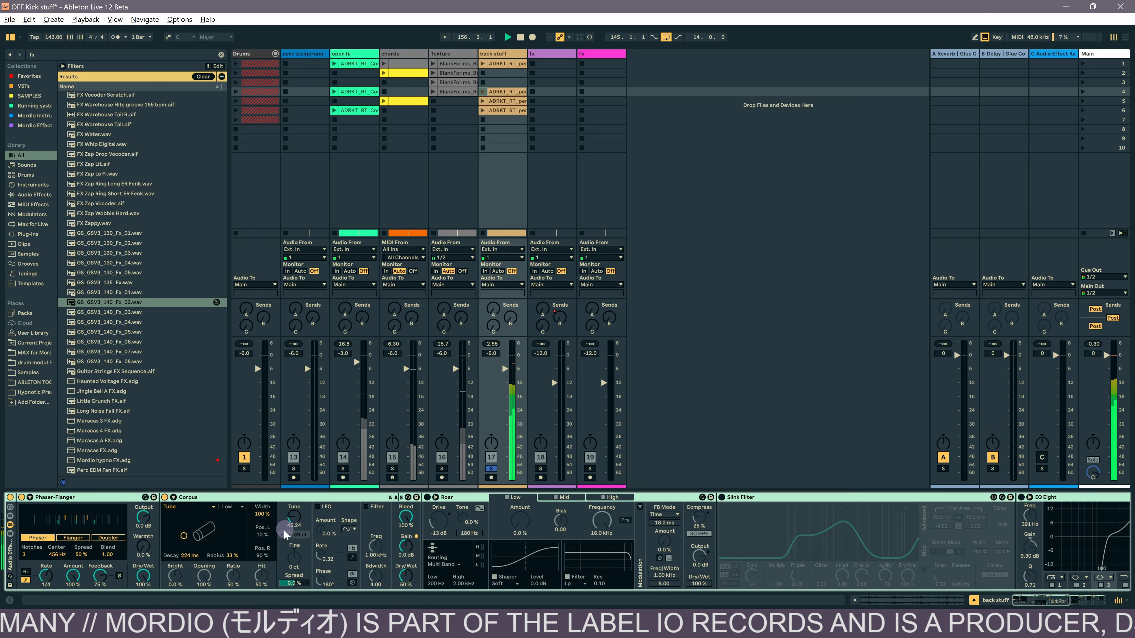
scroll(405, 540, right, 2)
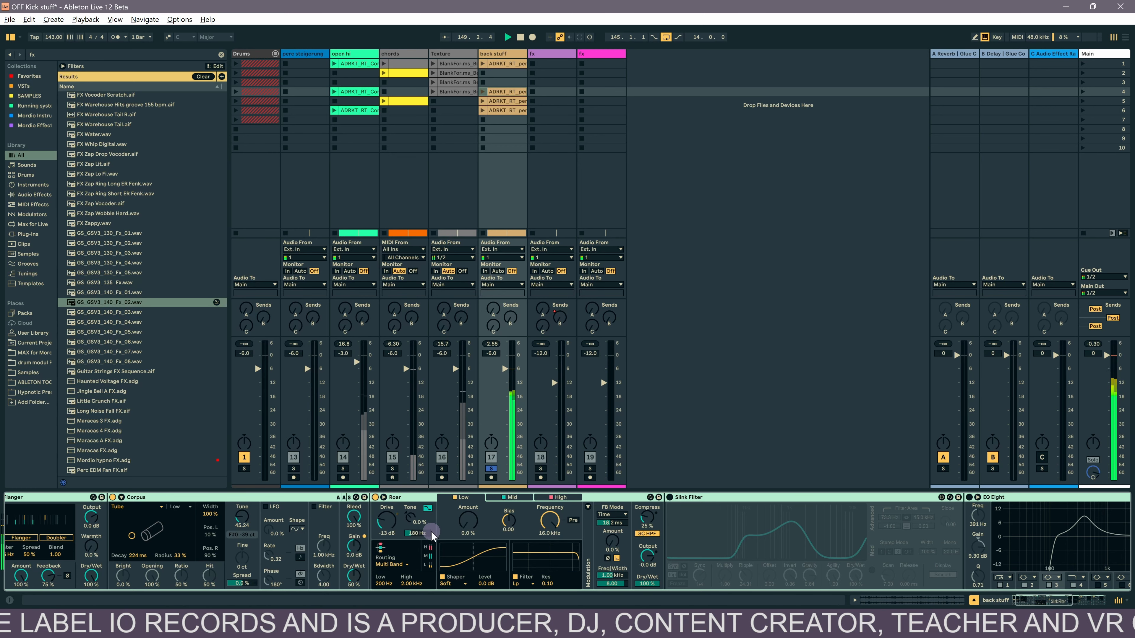
click(432, 539)
scroll(432, 539, right, 10)
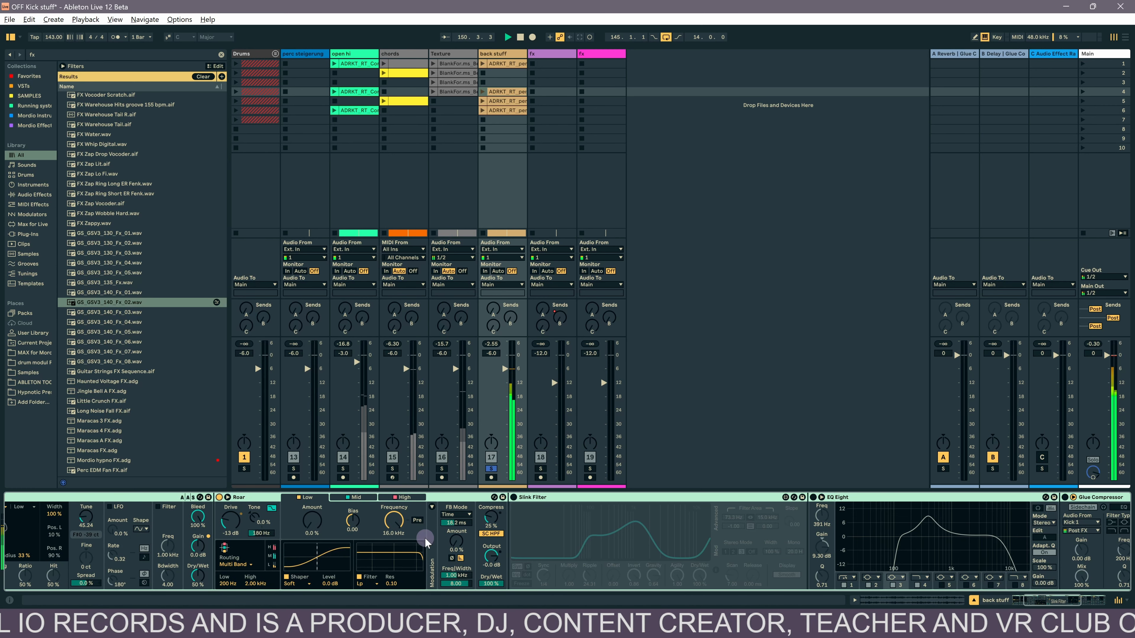
scroll(413, 535, right, 2)
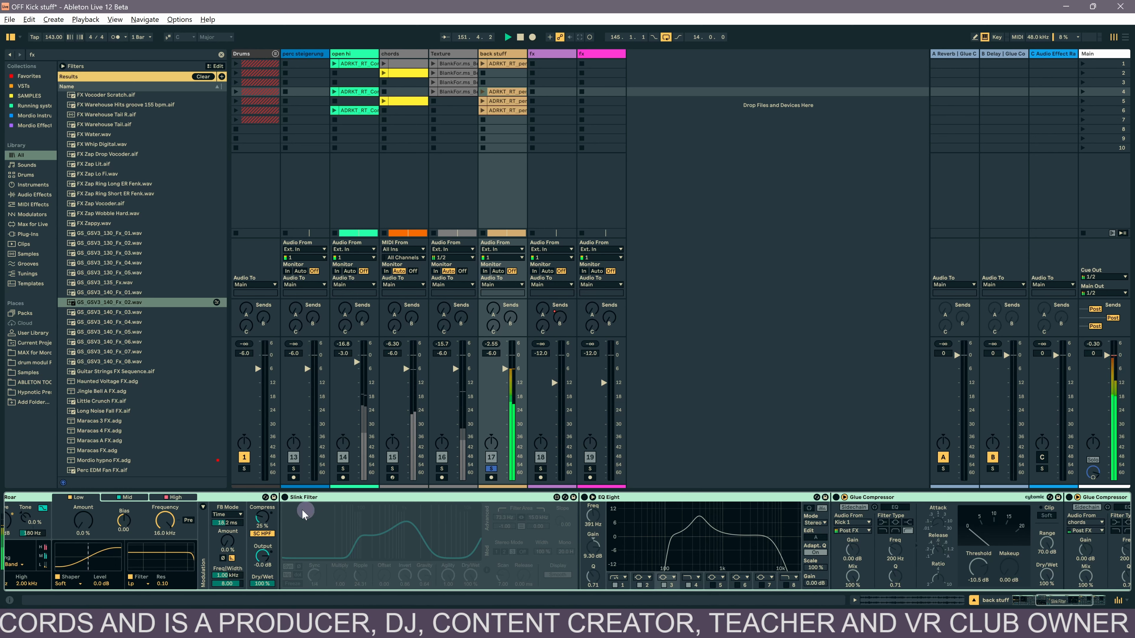
- Switch on the back stuff track's Slink Filter, EQ Eight and both sidechained Glue Compressors during playback
click(285, 498)
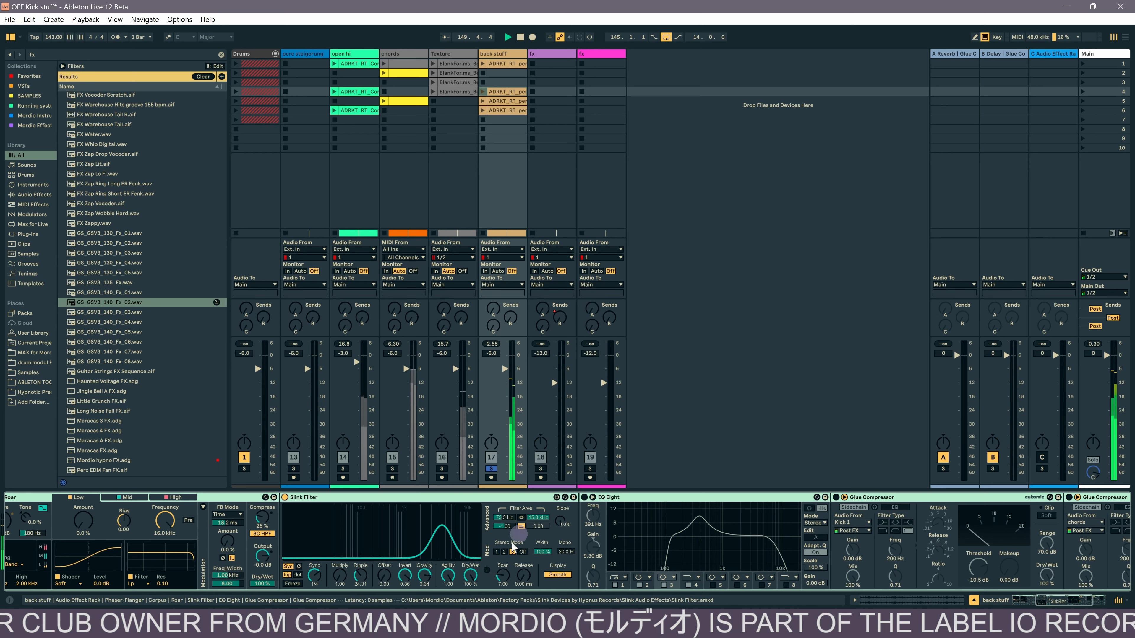
click(585, 497)
scroll(720, 537, right, 5)
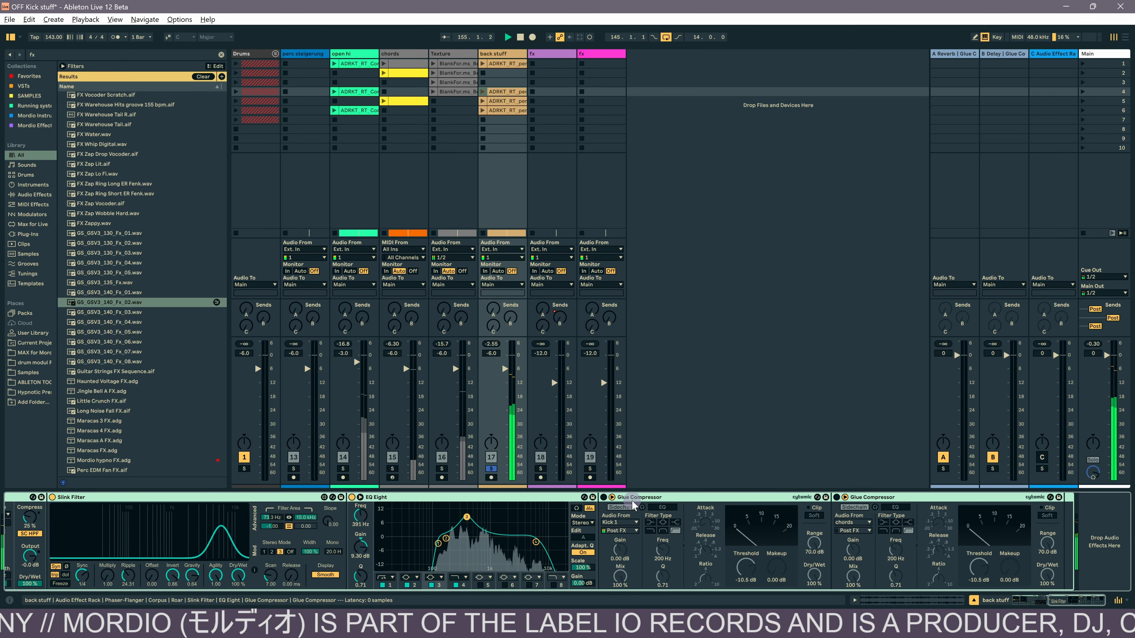
click(604, 497)
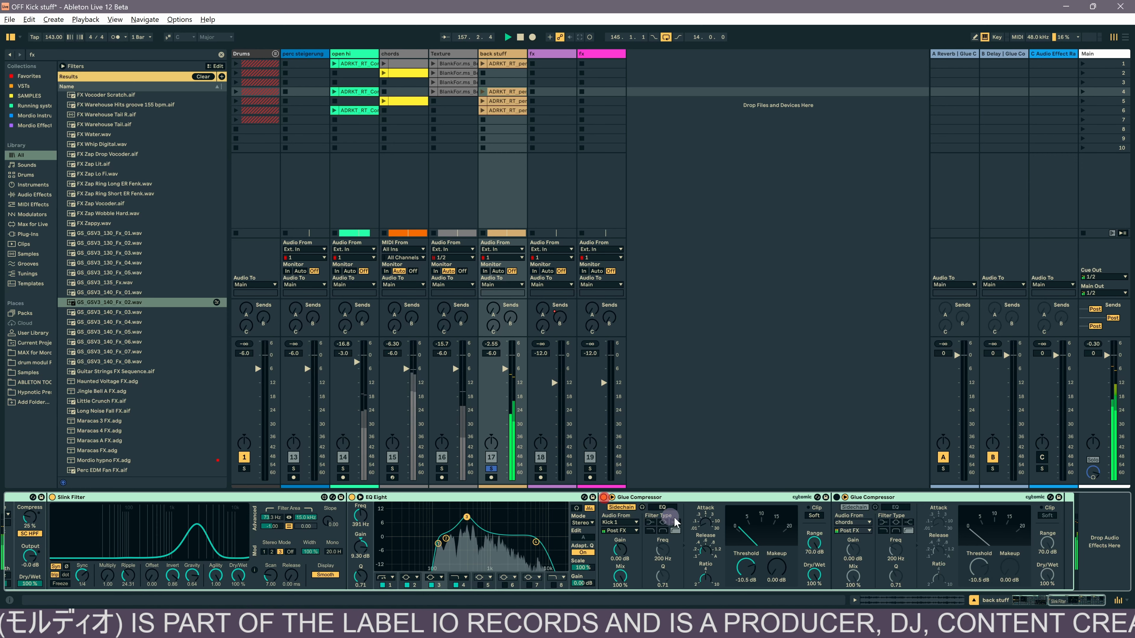
click(836, 498)
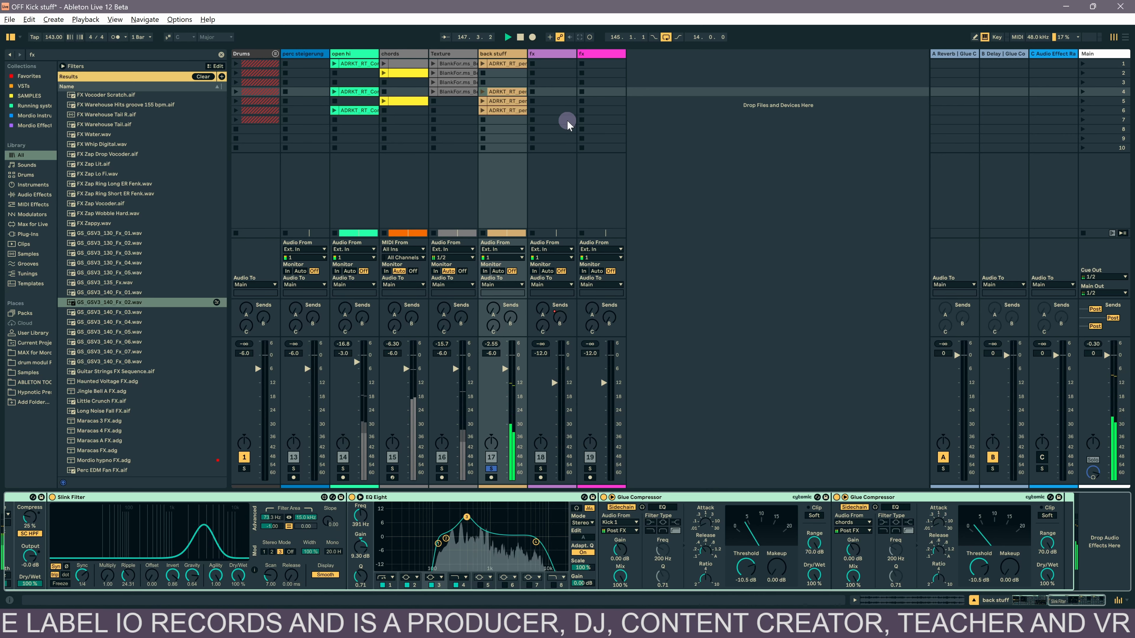
- Solo the chords track during playback and show the Arrangement View
click(395, 166)
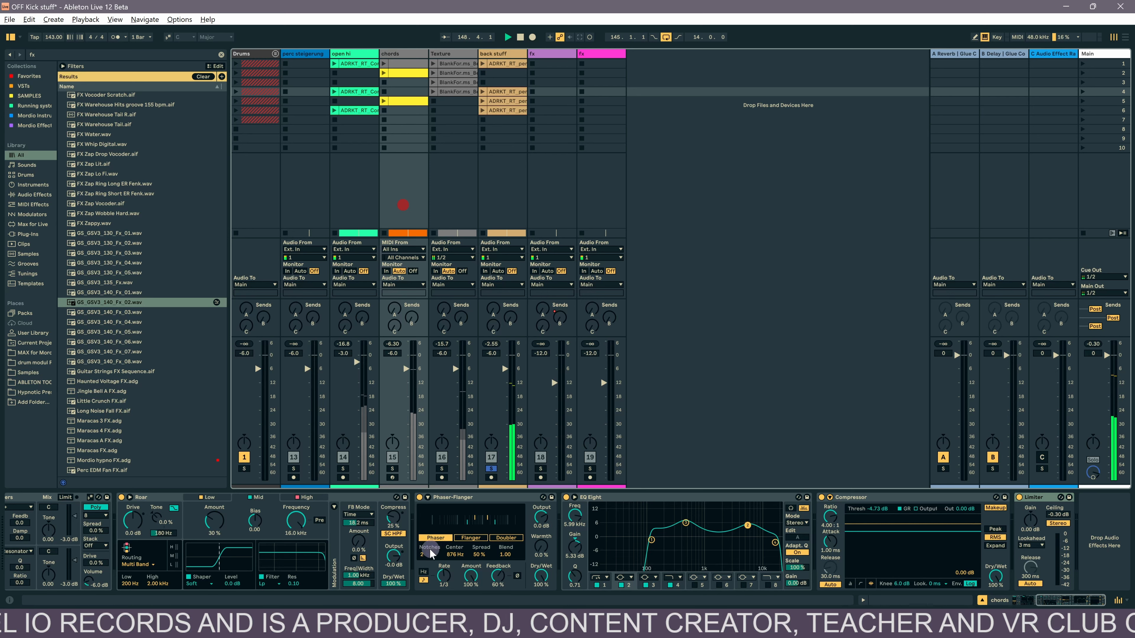
click(392, 468)
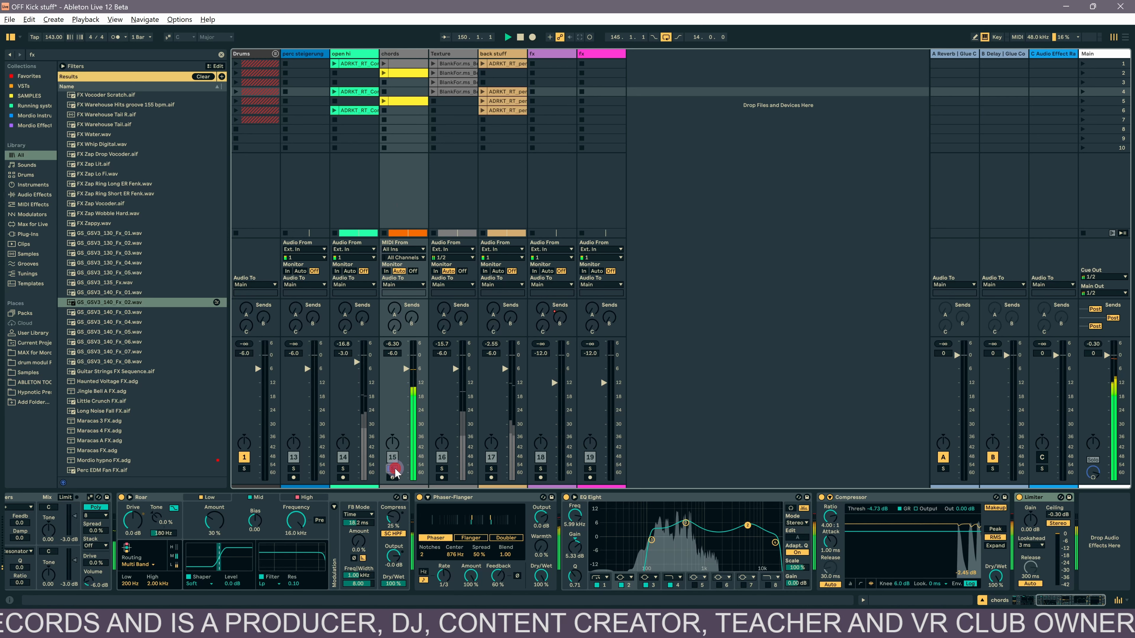
key(Tab)
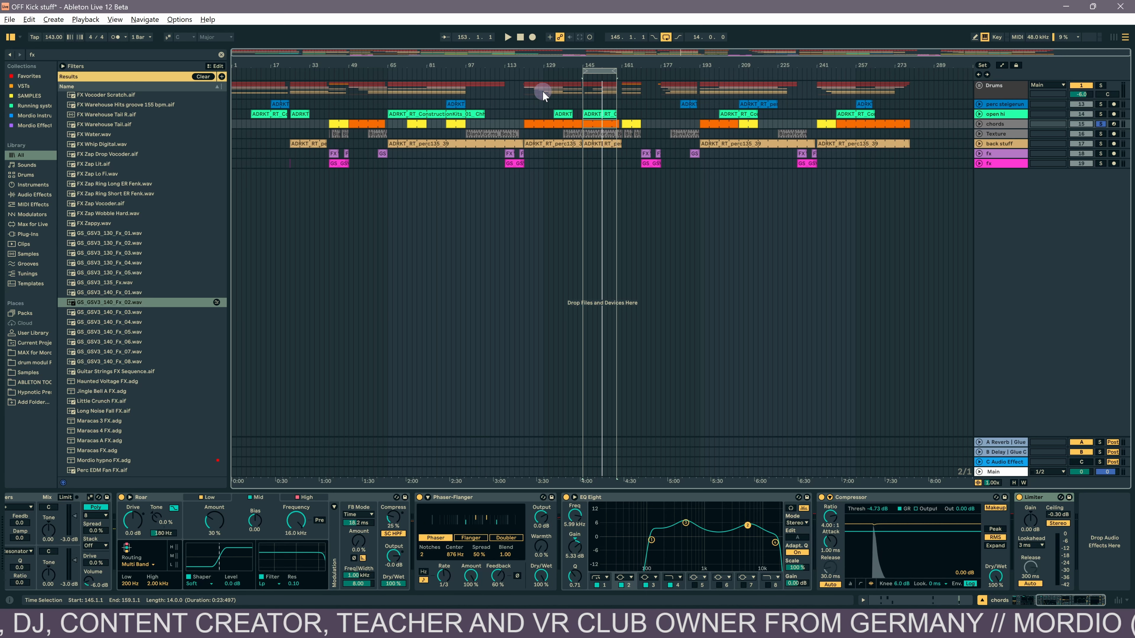
- Play the unsoloed arrangement from bar 119 and from bar 145, and return to the Session View
click(522, 115)
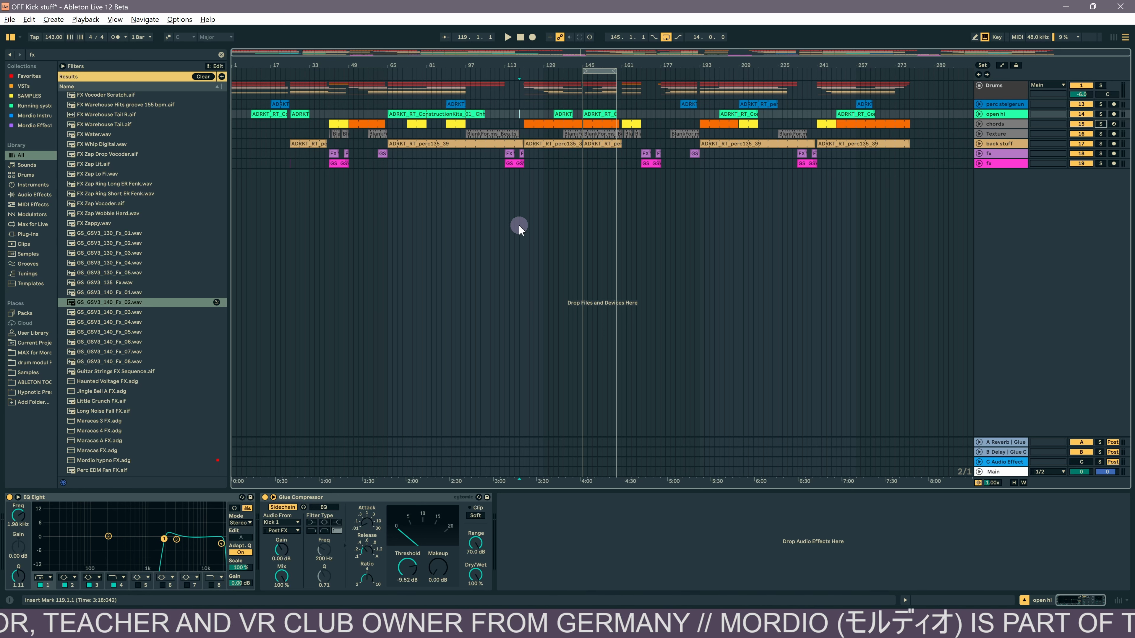
key(space)
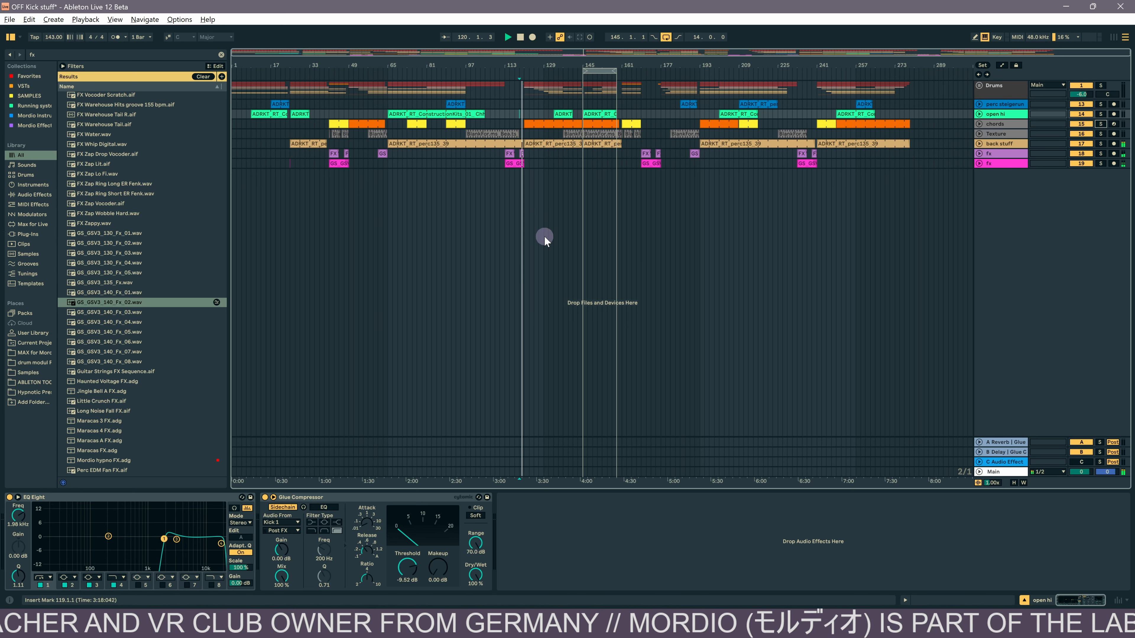
click(582, 101)
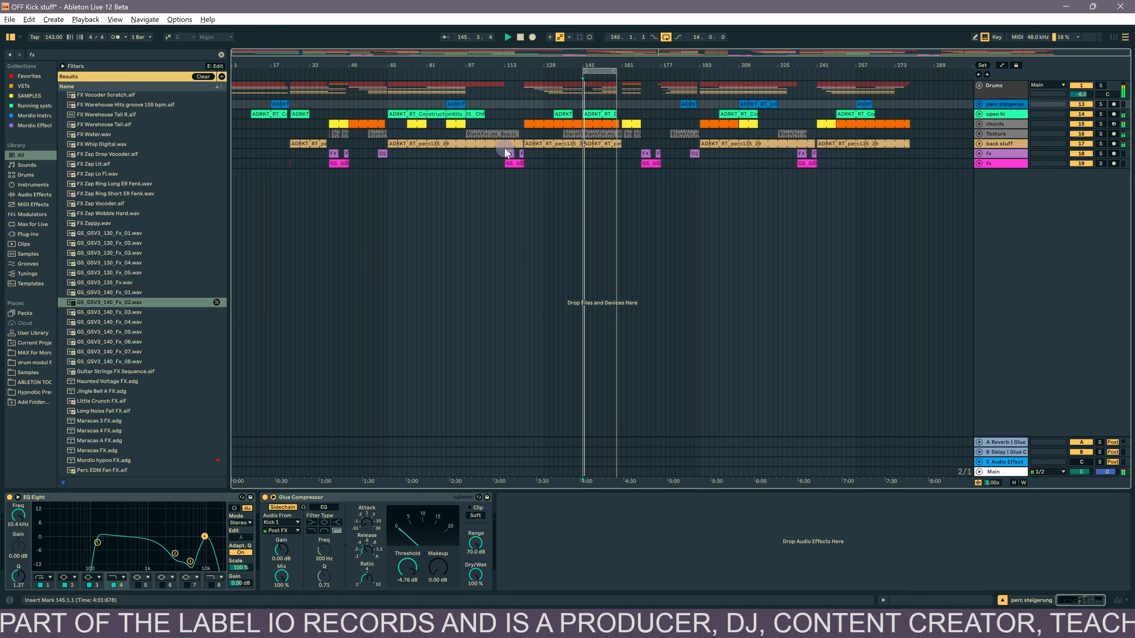
key(Tab)
- Bypass the chords track's Compressor, EQ Eight, Phaser-Flanger and Roar, and bring its Meld instrument into view
click(402, 211)
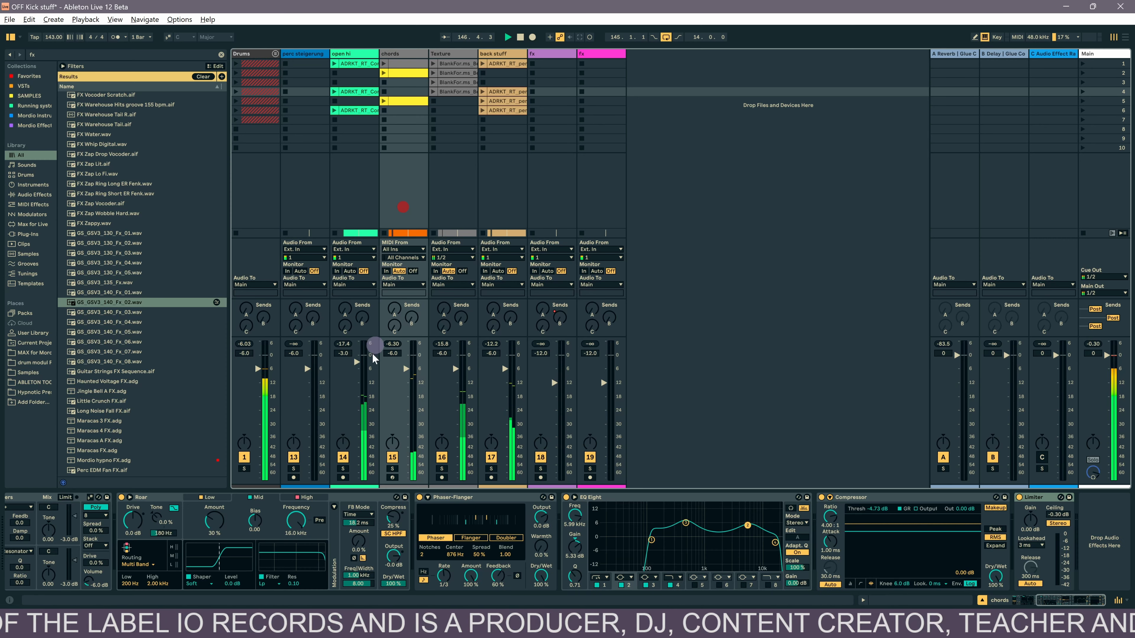
scroll(348, 536, left, 10)
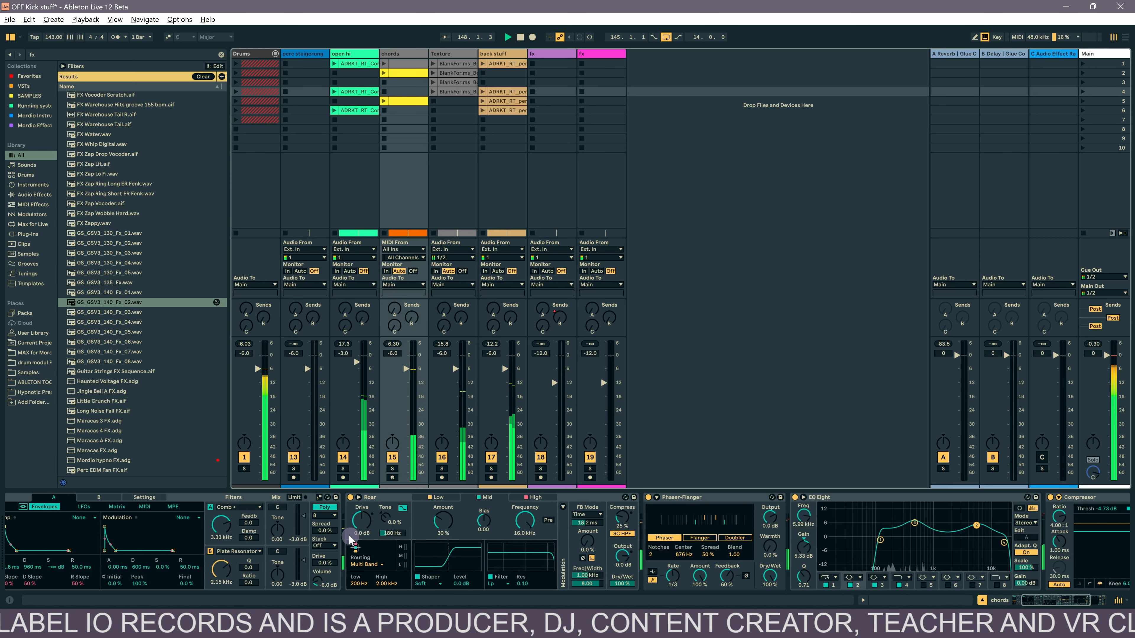
scroll(348, 537, right, 10)
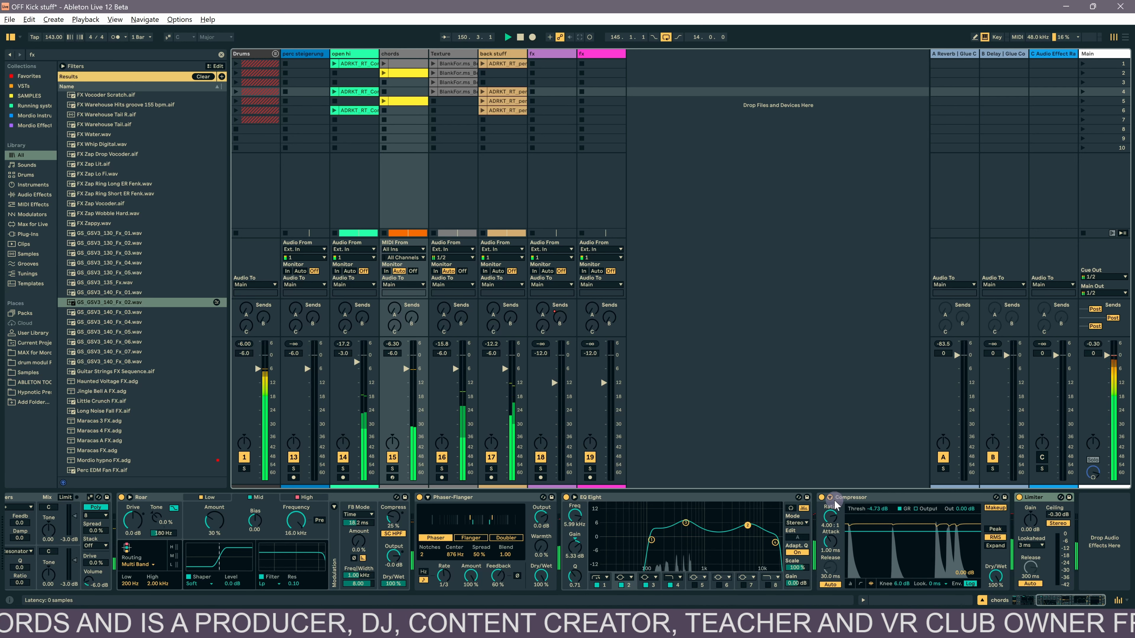
click(821, 497)
click(566, 497)
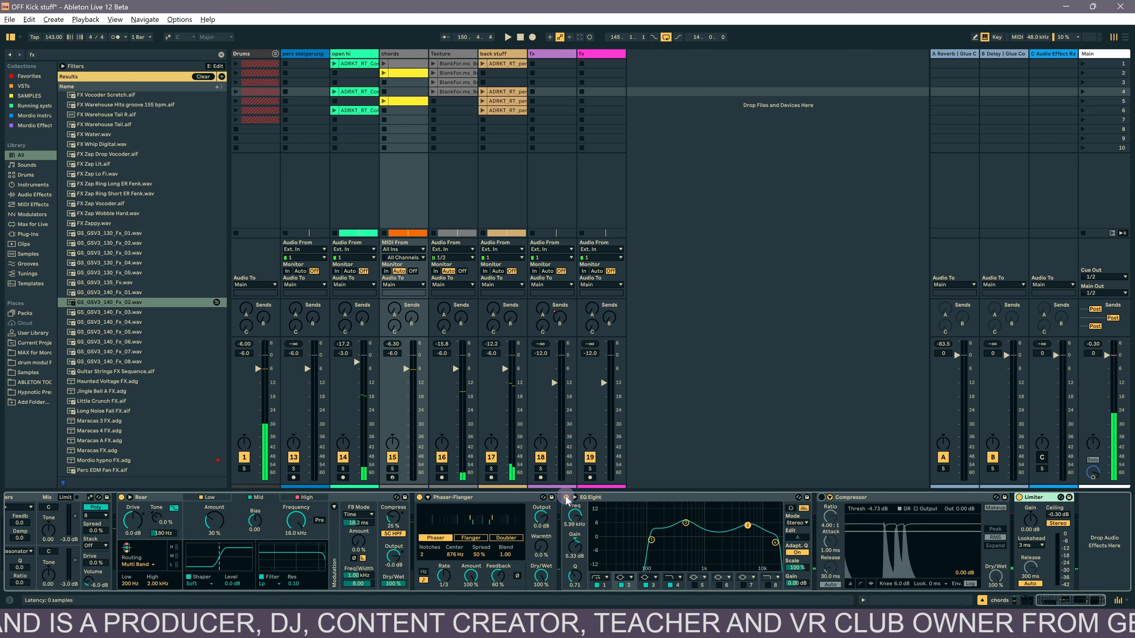
click(410, 400)
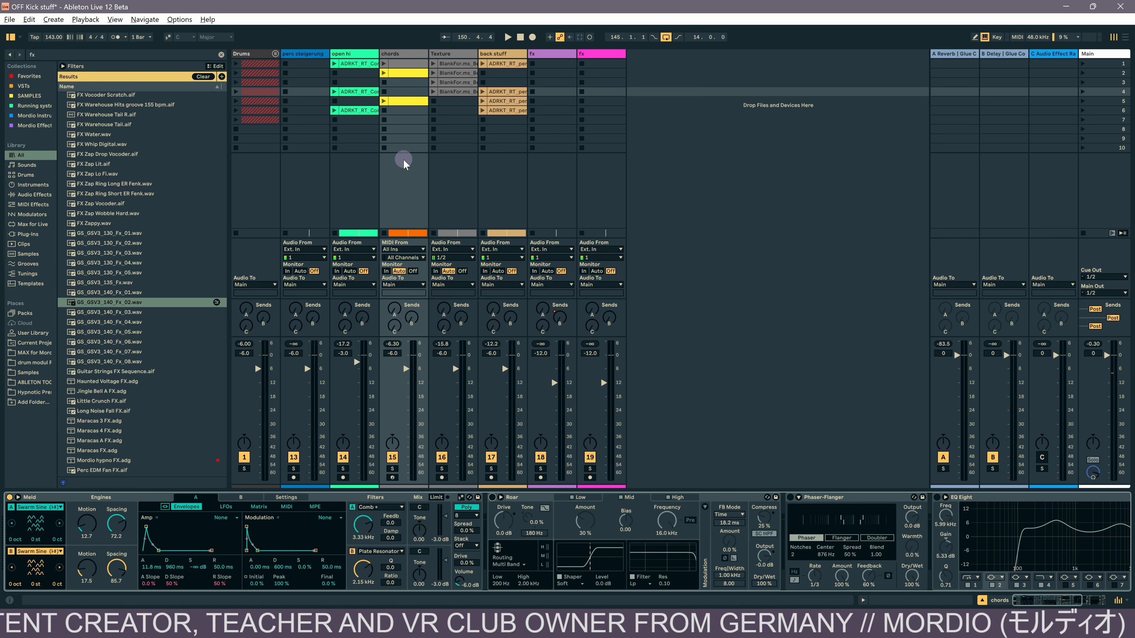
- Solo the chords track and audition its Meld sound with the effects bypassed
click(392, 468)
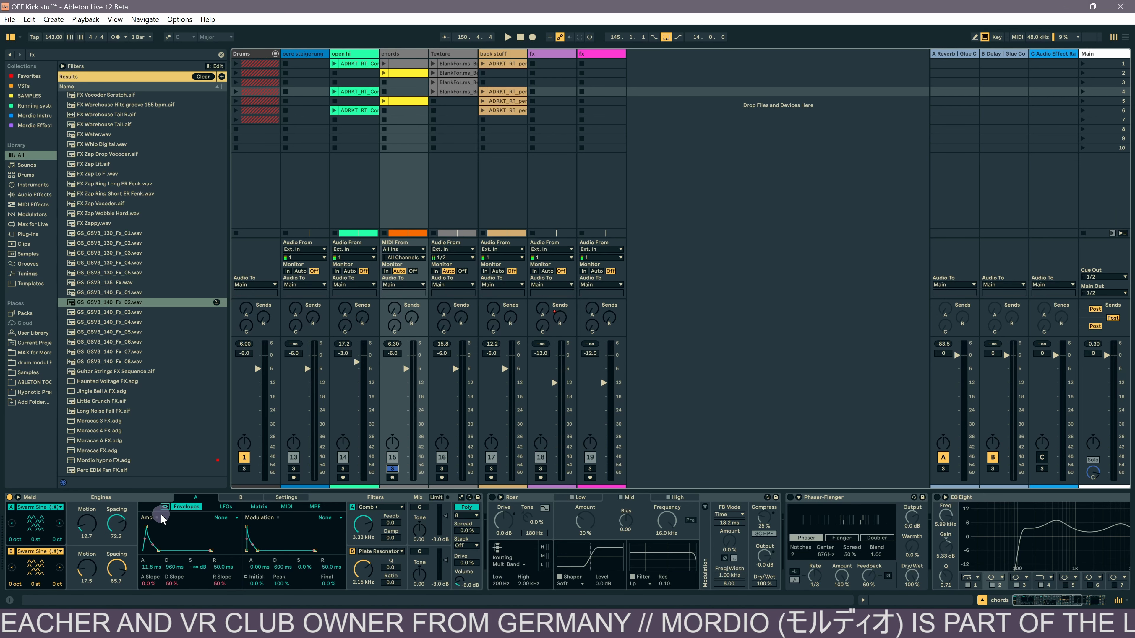
click(115, 530)
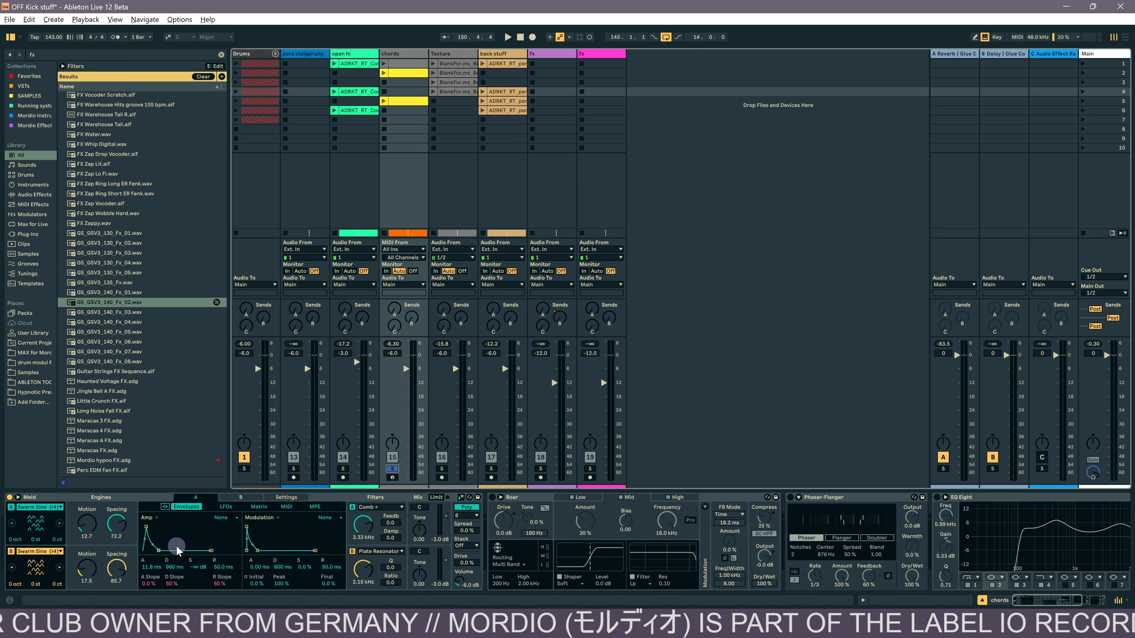
key(space)
- Open a MIDI clip on the chords track and examine its notes
click(405, 75)
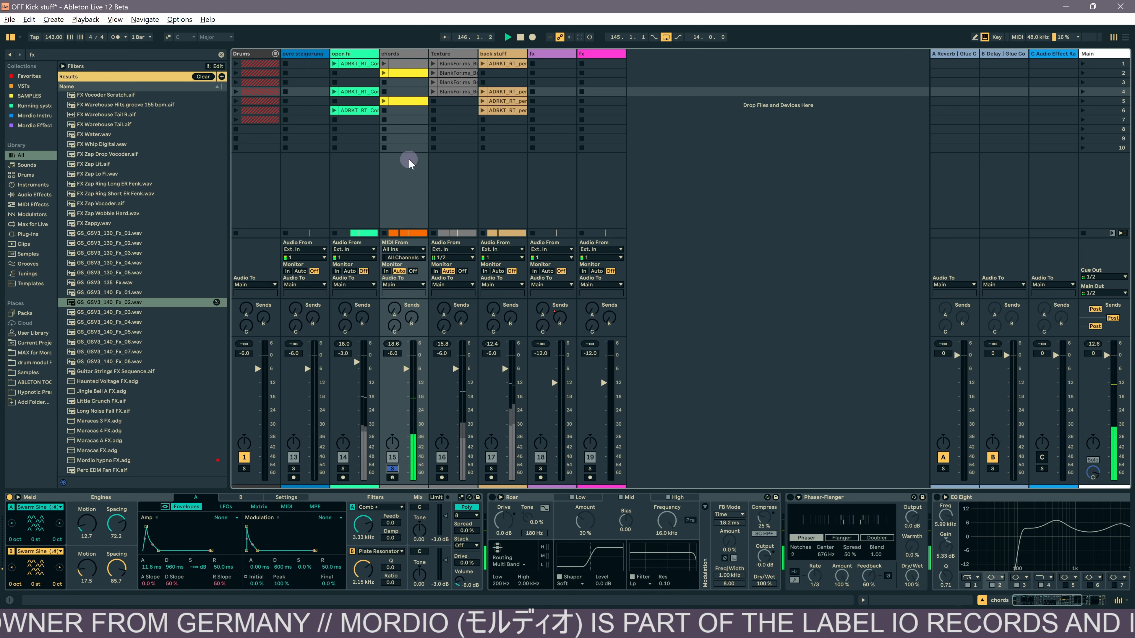
double_click(397, 76)
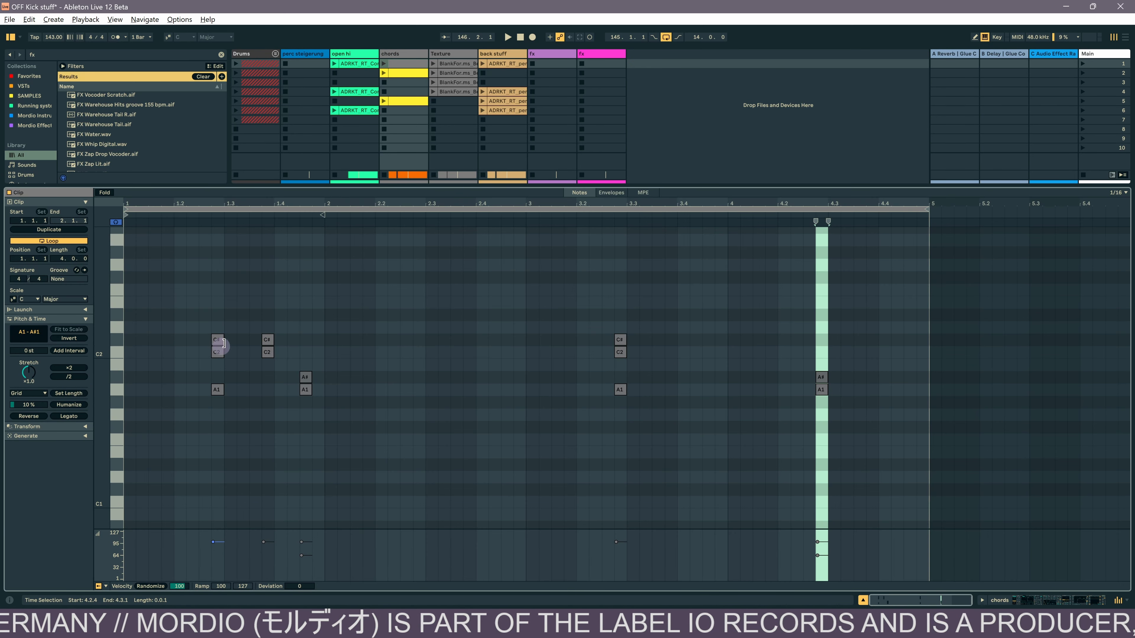
click(233, 334)
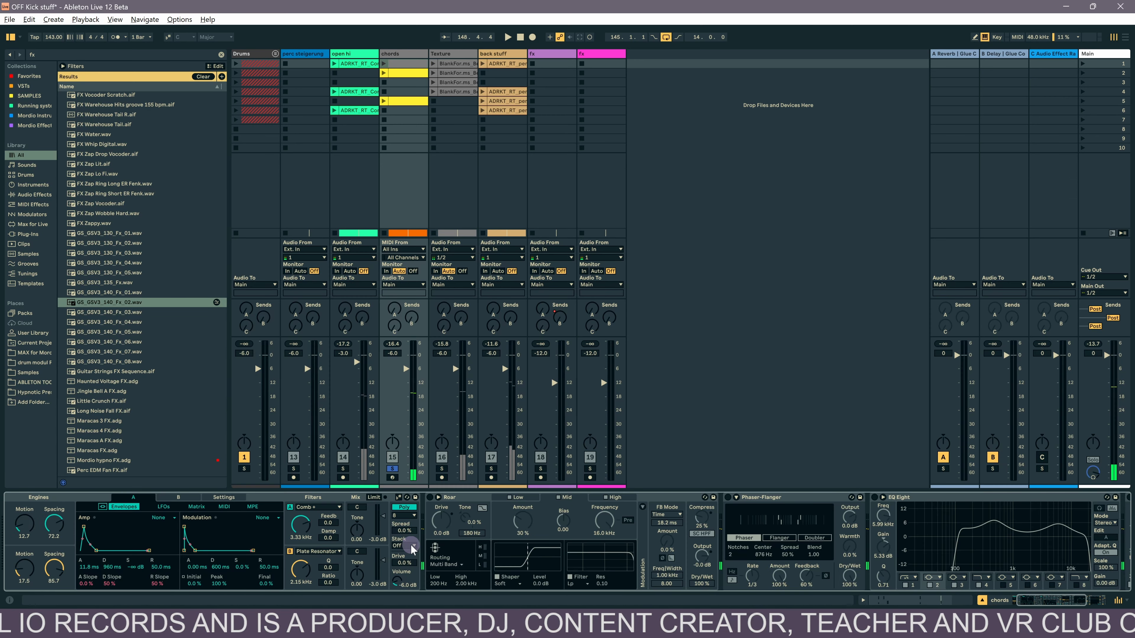
- Switch the chords track's Roar, Phaser-Flanger, EQ Eight and Compressor back on while auditioning it, and unsolo the track
scroll(414, 546, right, 2)
scroll(414, 549, right, 1)
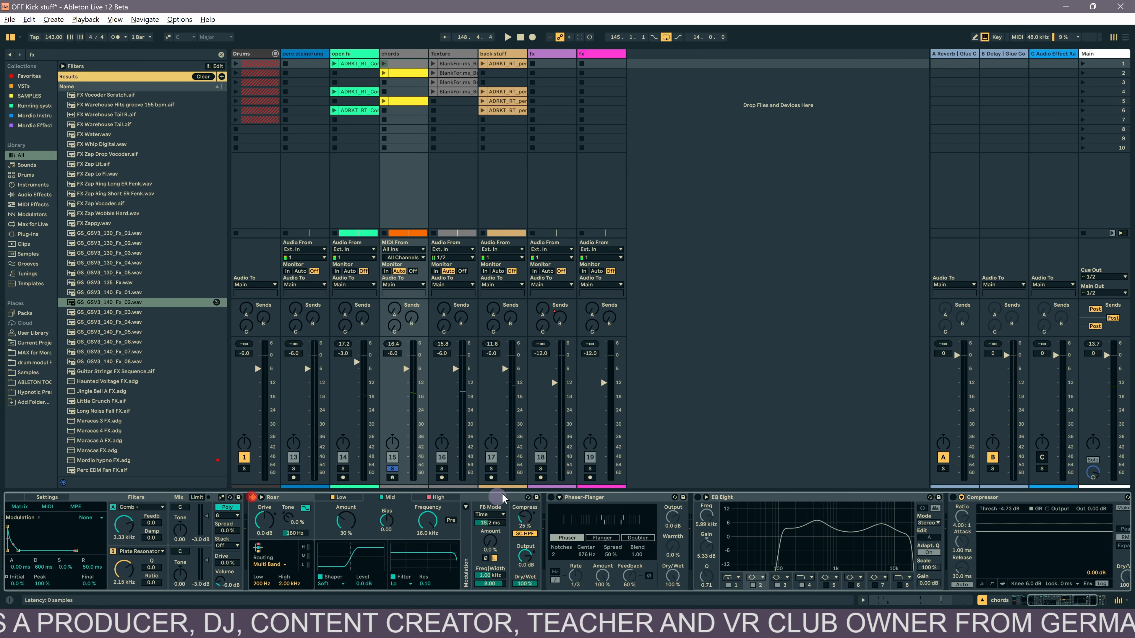
scroll(561, 538, right, 3)
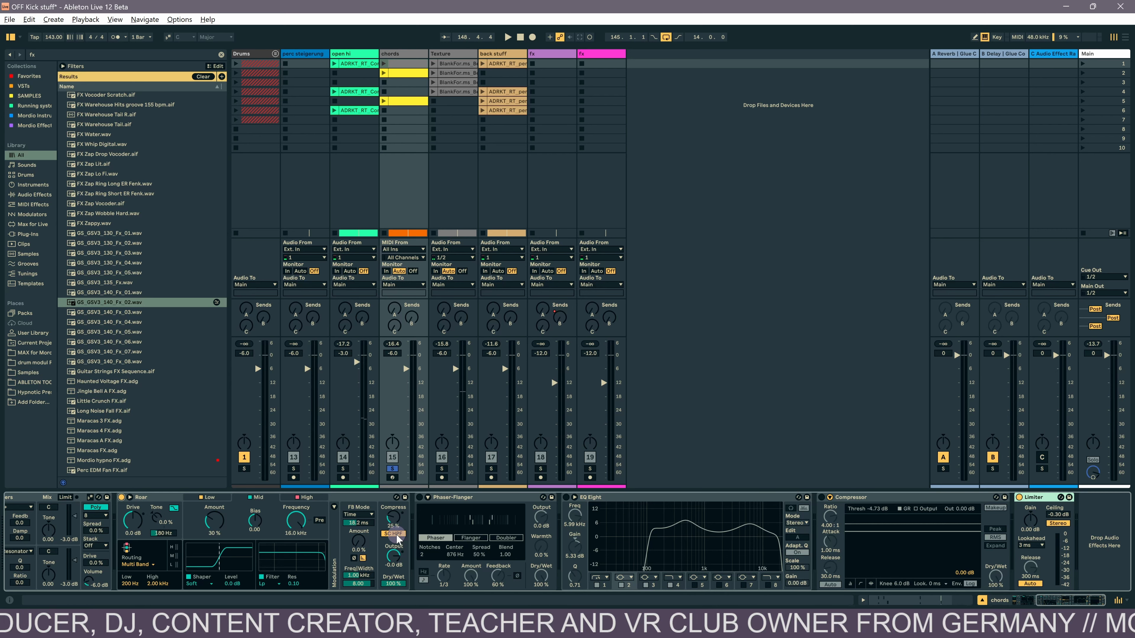
key(space)
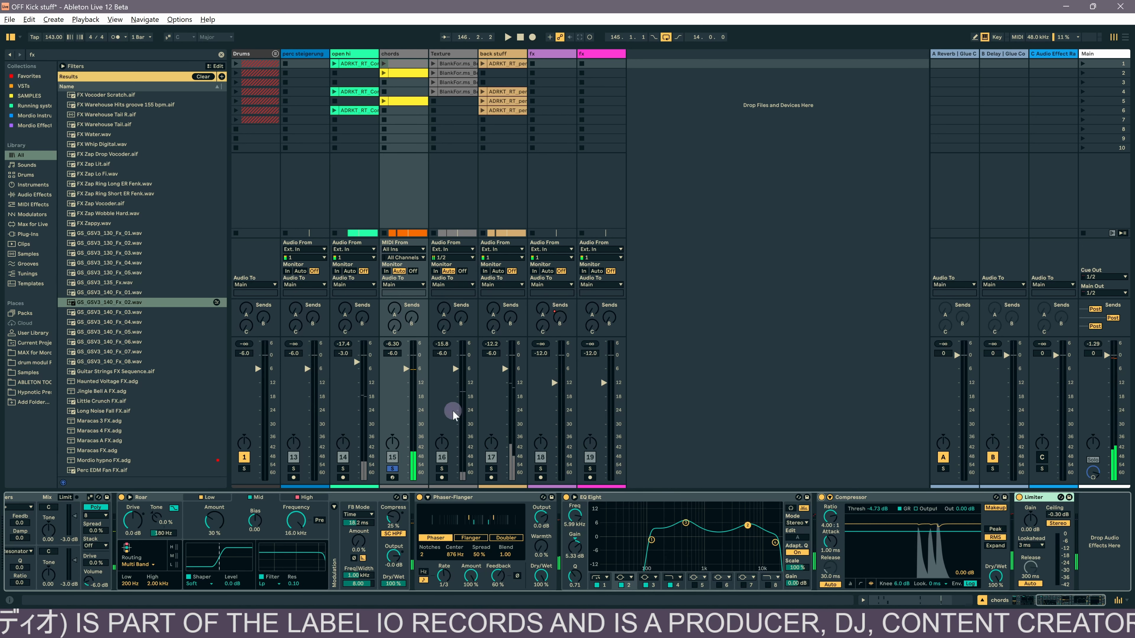
click(393, 468)
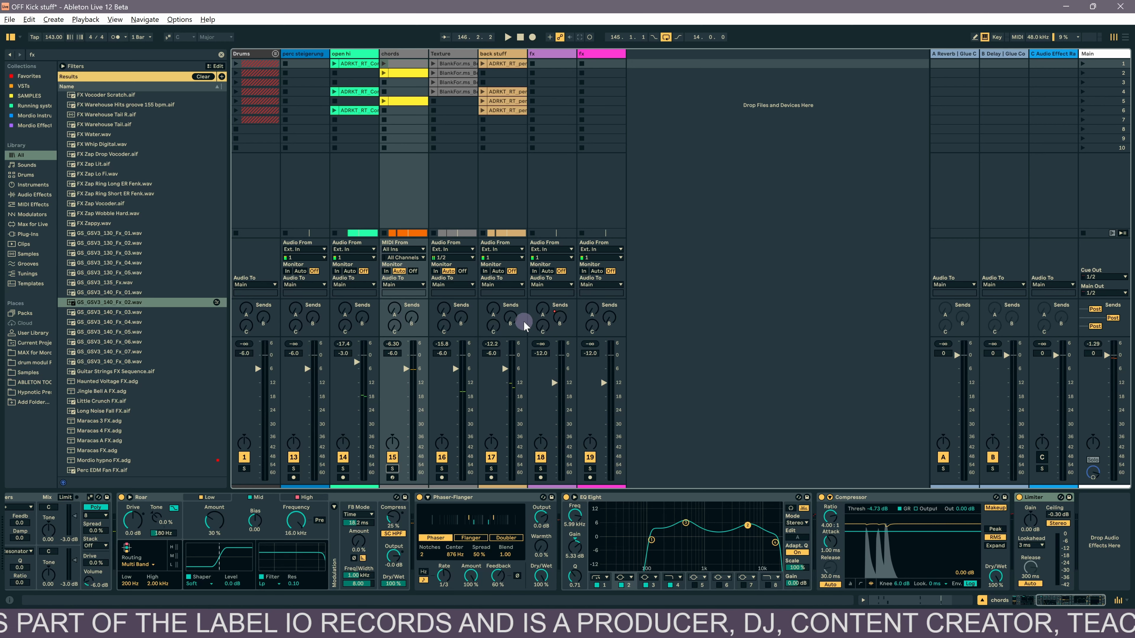
- Play the full mix and switch off the arrangement loop, ending in the Arrangement View
key(space)
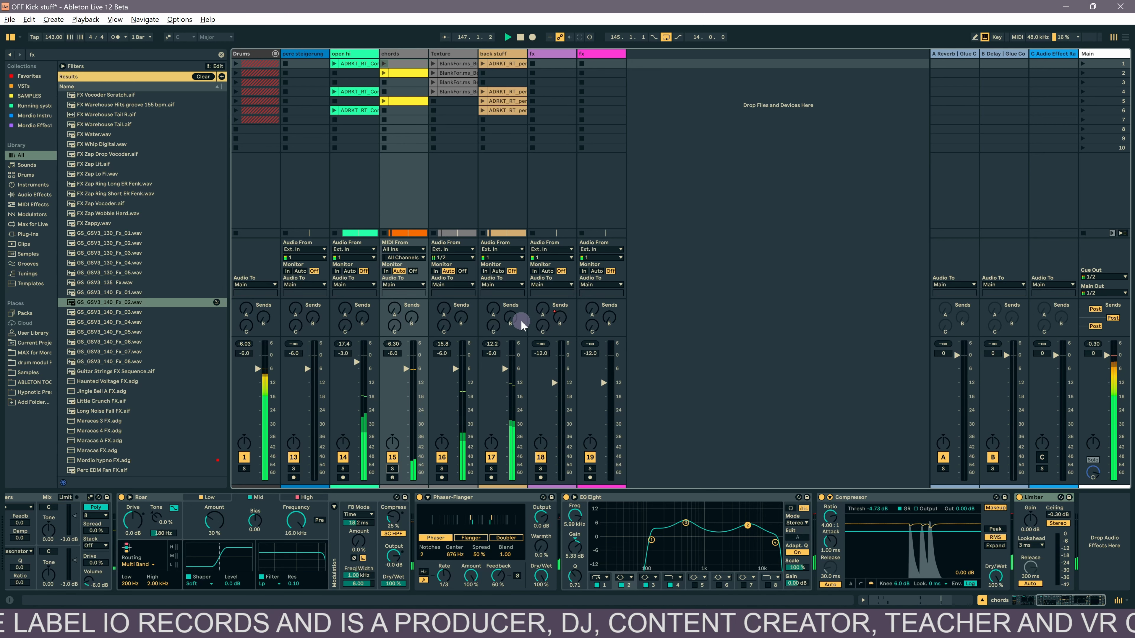
key(Tab)
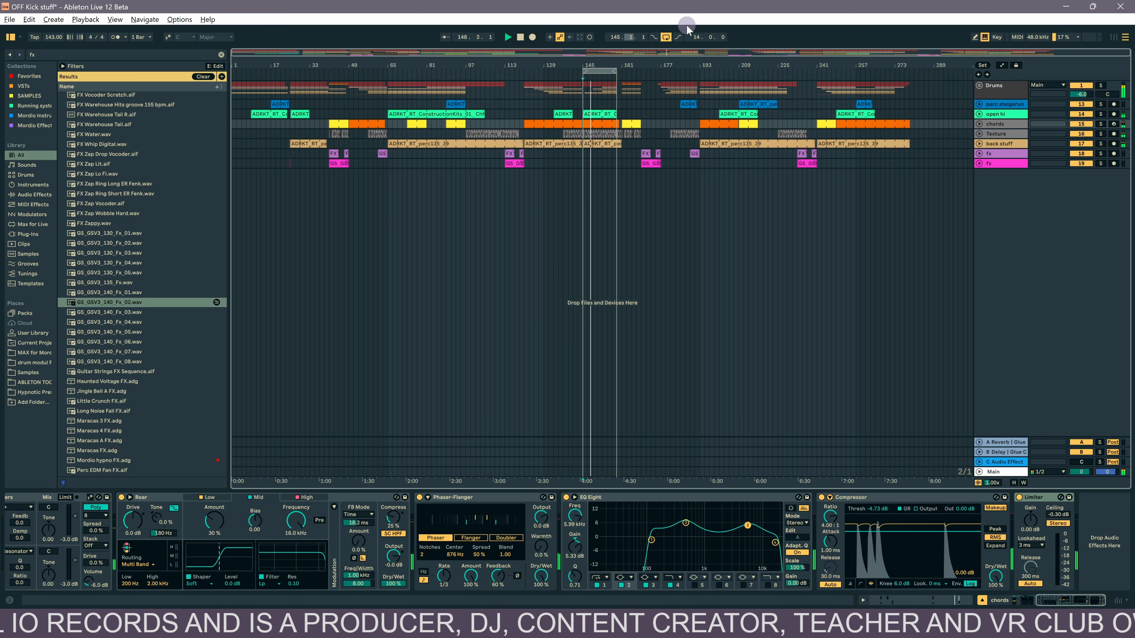
click(666, 36)
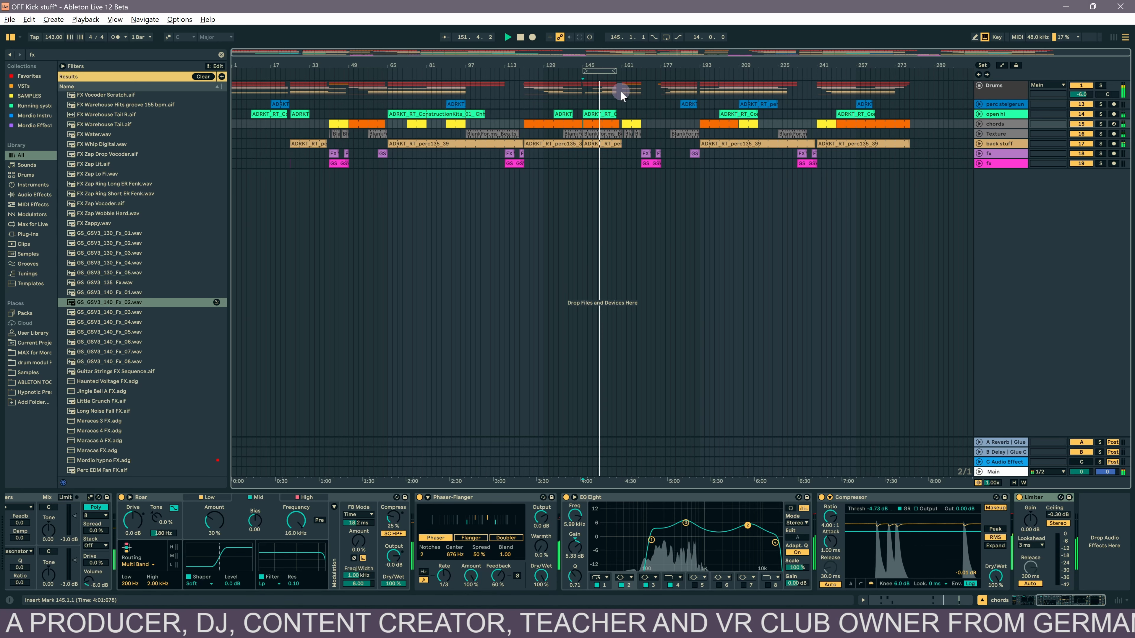
drag(614, 65, 613, 60)
key(Tab)
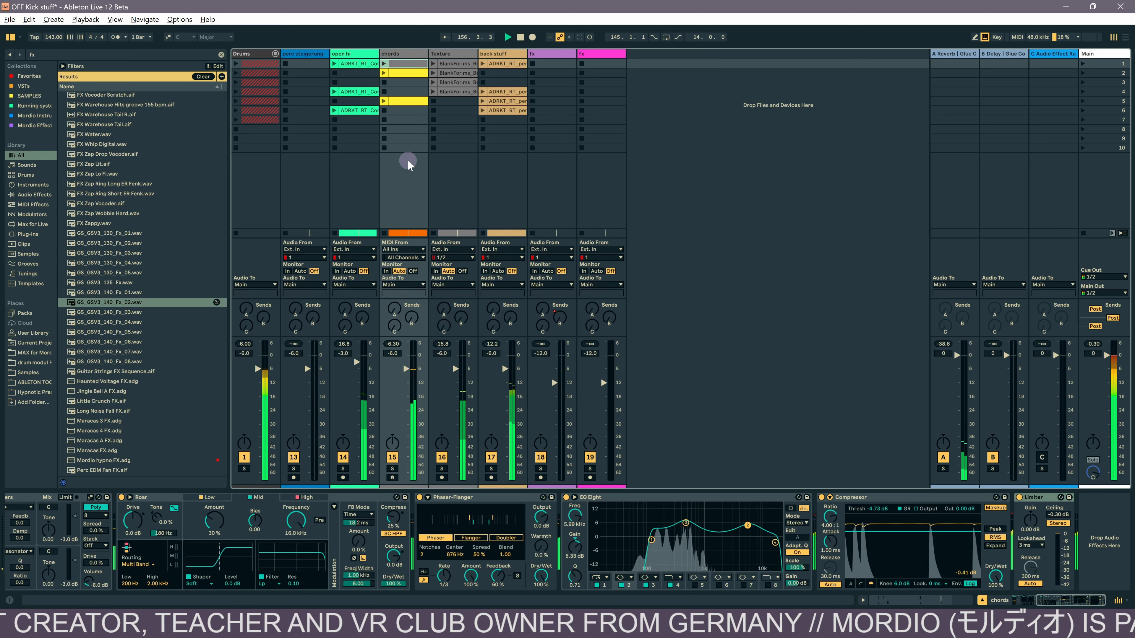
key(Tab)
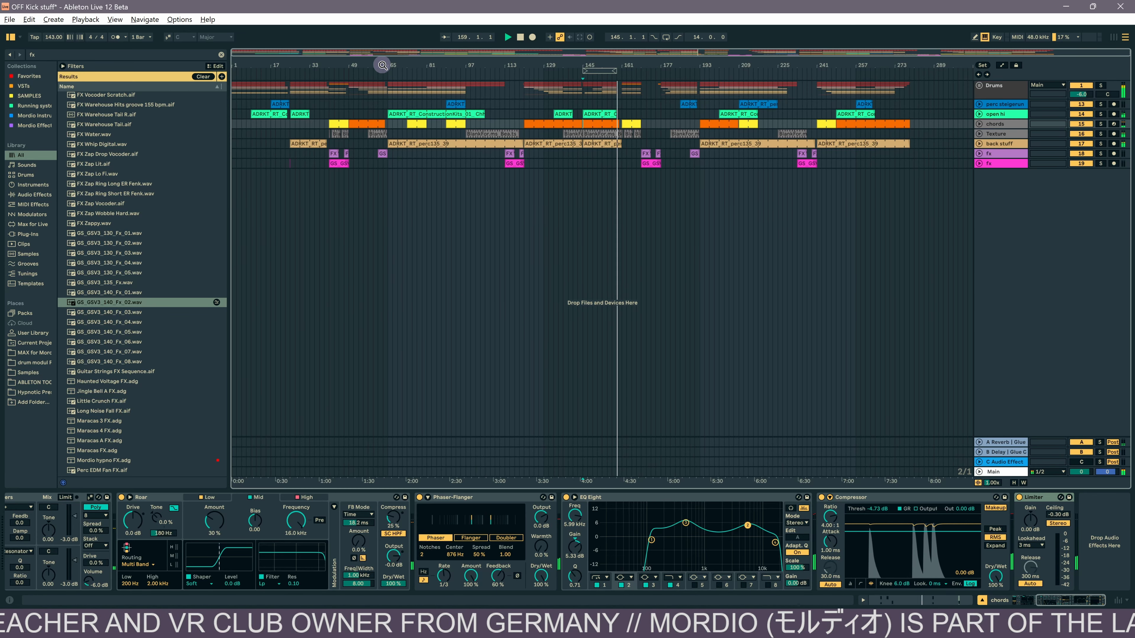
- Follow the playing arrangement through the section after bar 161, enlarging the chords track to examine its notes
drag(383, 65, 381, 61)
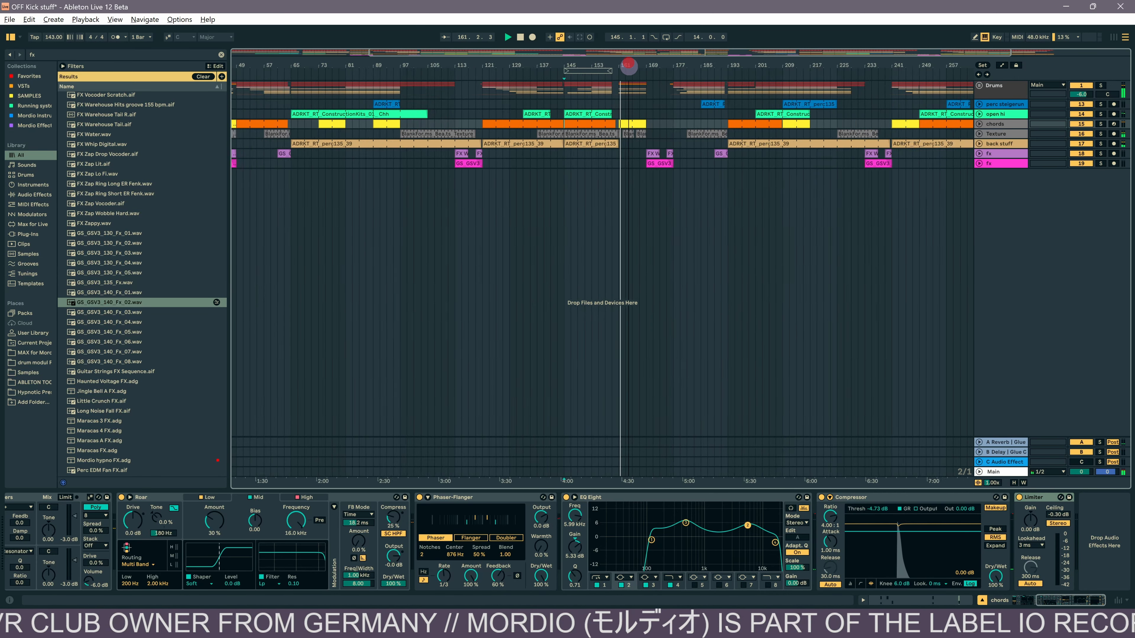
drag(629, 65, 627, 63)
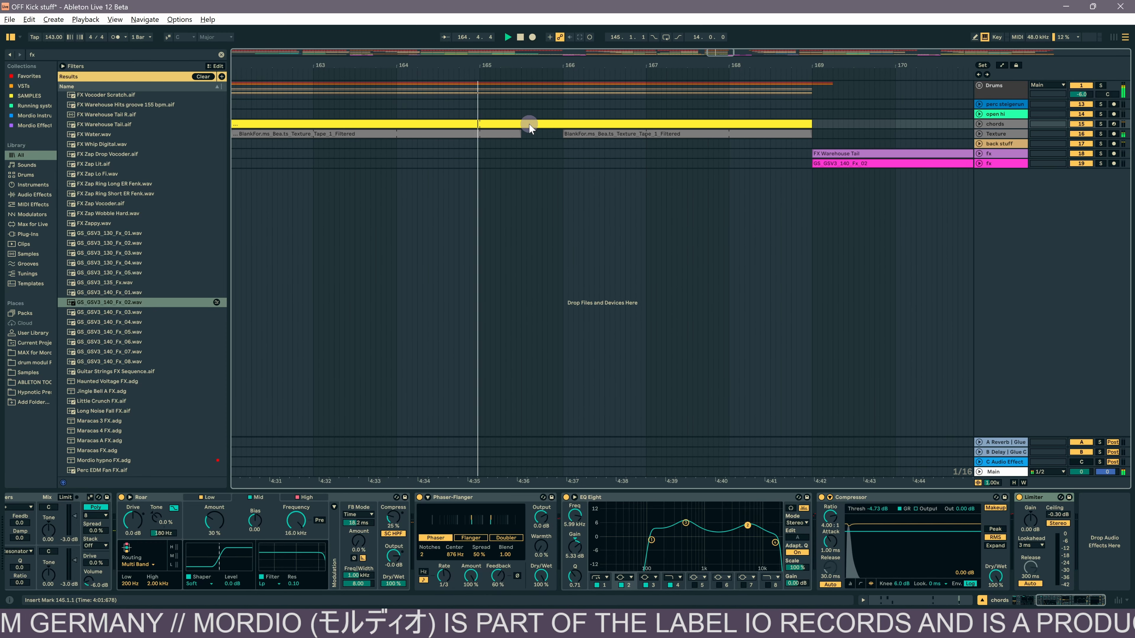
alt+scroll(528, 124, up, 1)
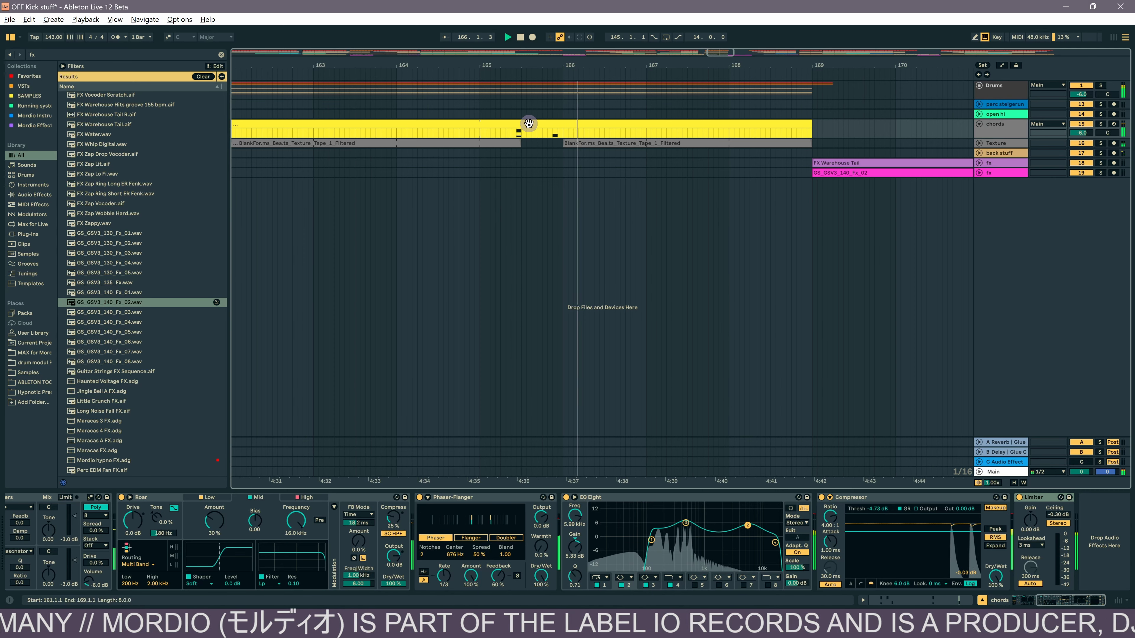
mouse_move(689, 63)
mouse_down()
mouse_move(680, 61)
mouse_move(689, 55)
mouse_up()
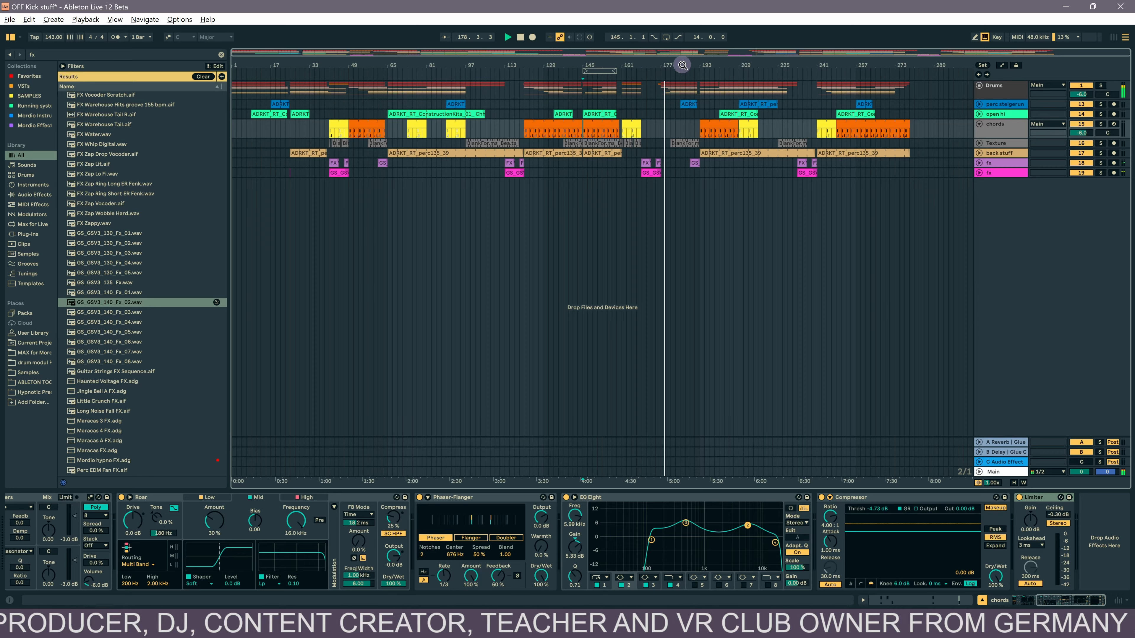
drag(682, 65, 682, 65)
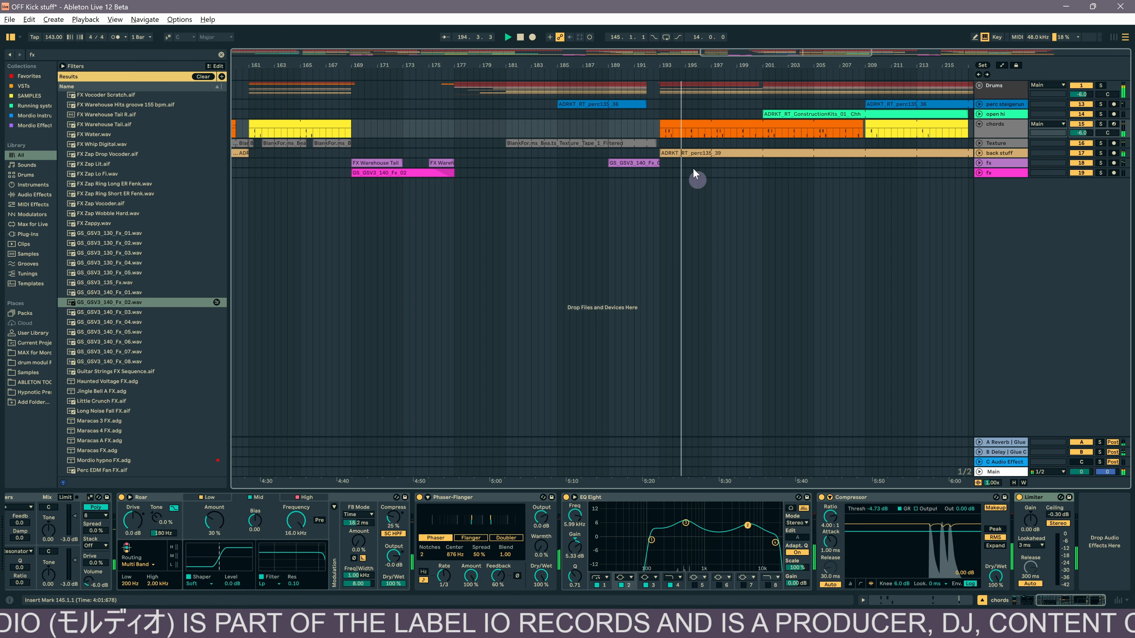
- Open the back stuff track's devices and compare its sound with Slink Filter bypassed and switched back on
click(997, 152)
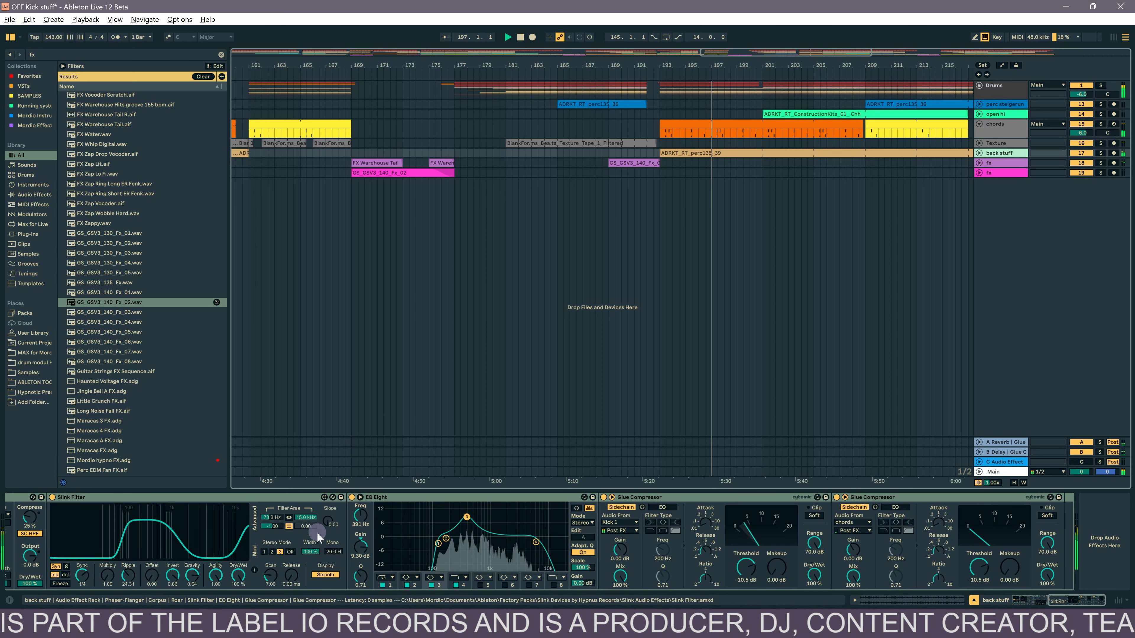
scroll(398, 546, up, 3)
scroll(398, 546, up, 3)
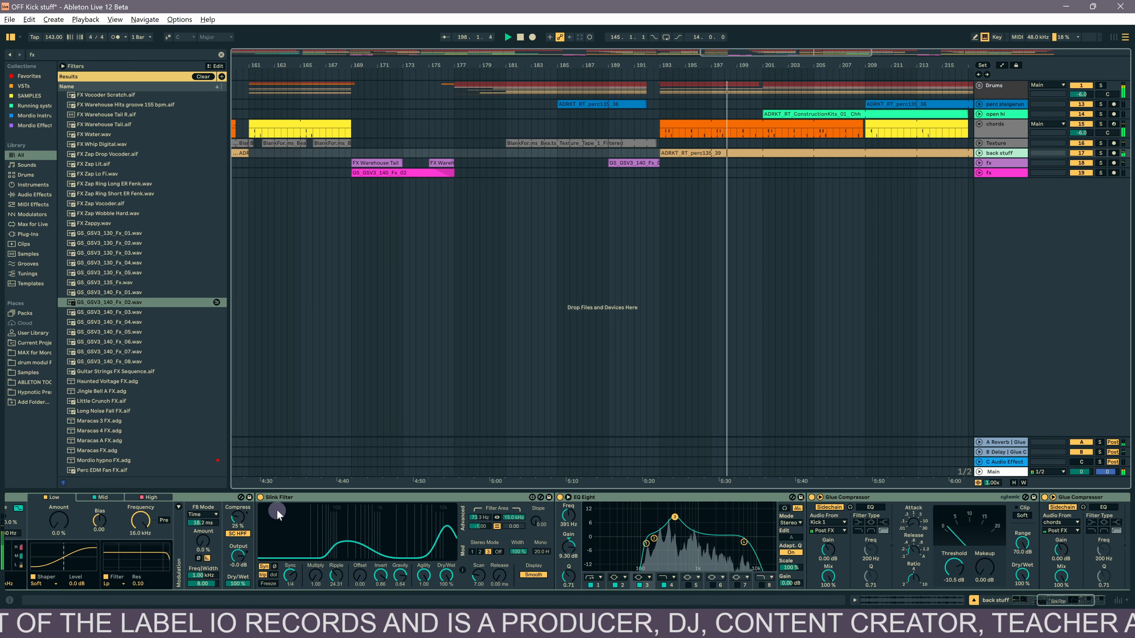
click(260, 497)
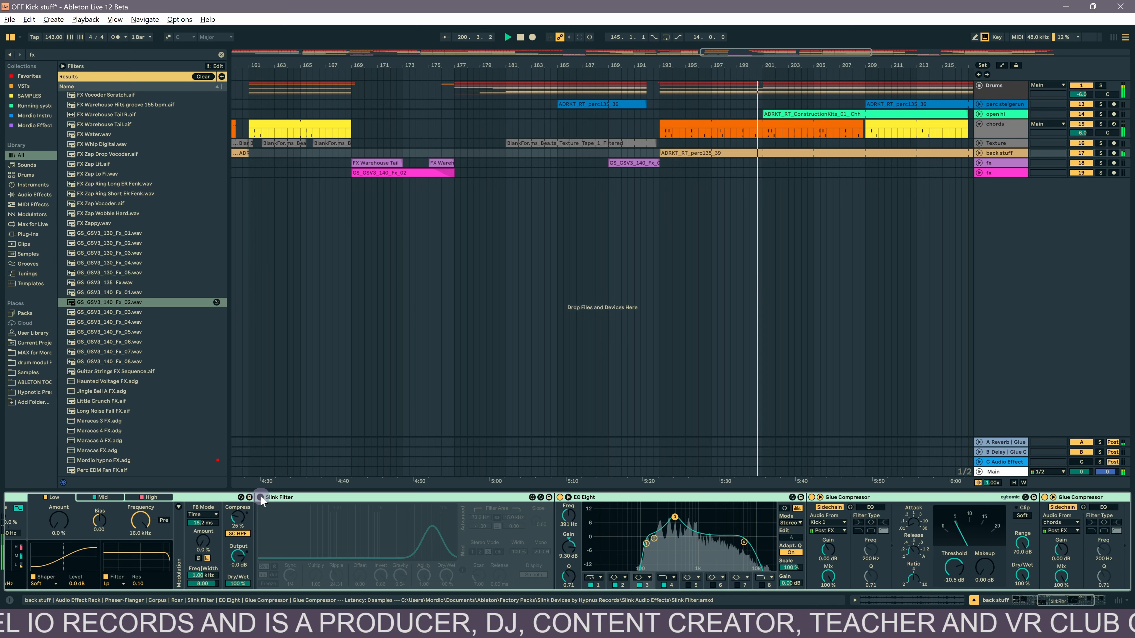
click(260, 497)
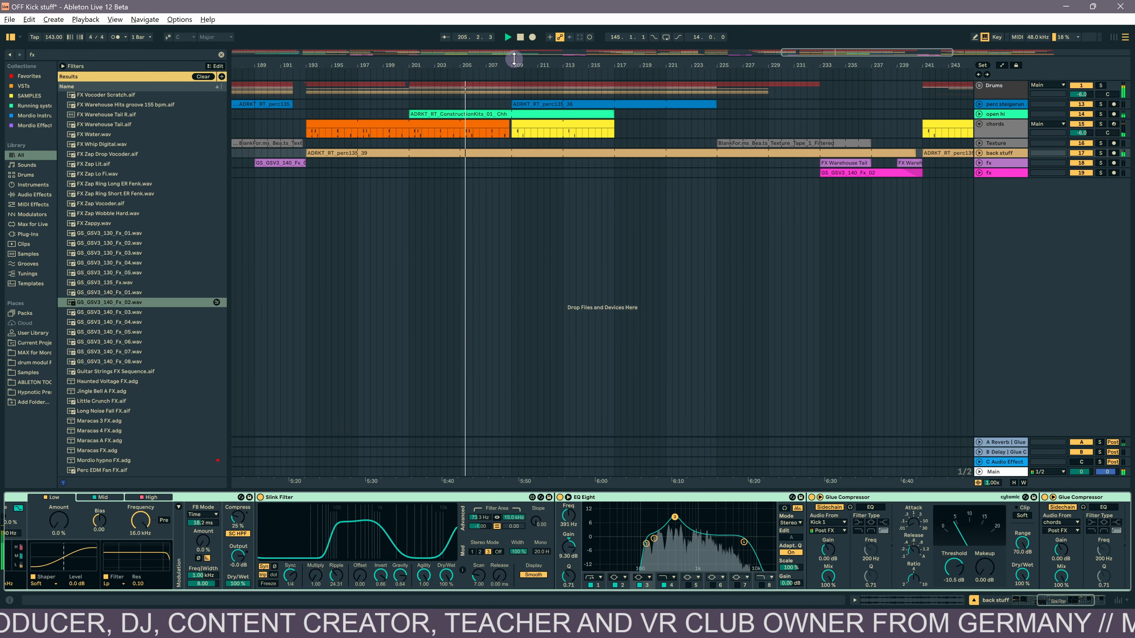
- Review the full arrangement during playback and place the insert marker at bar 241
mouse_move(514, 65)
mouse_down()
mouse_move(537, 58)
mouse_move(482, 63)
mouse_up()
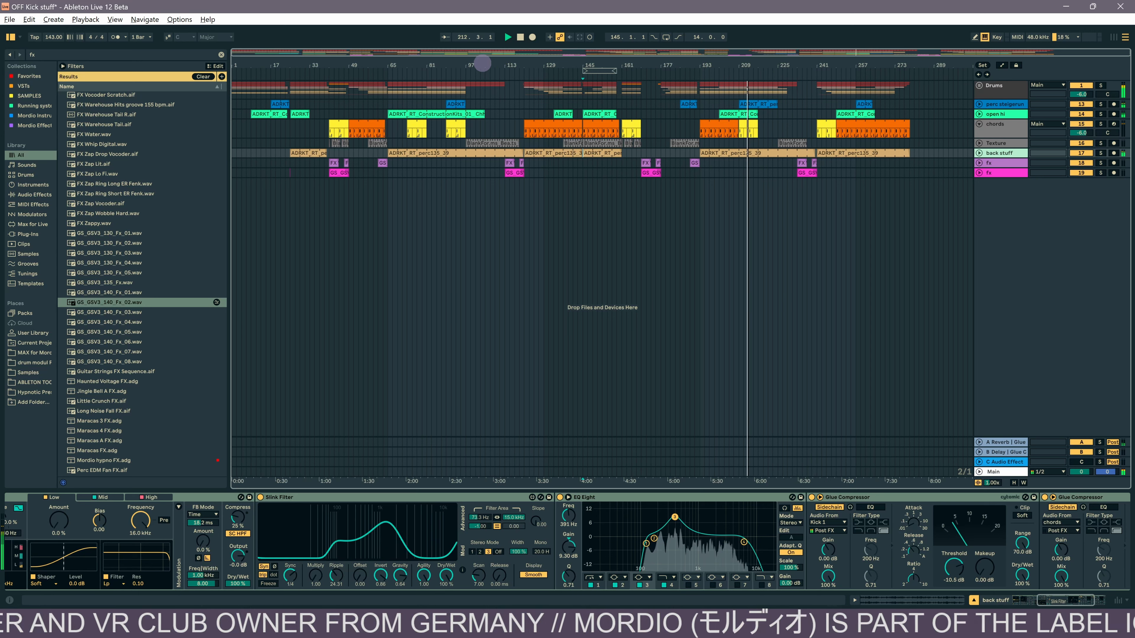
click(818, 295)
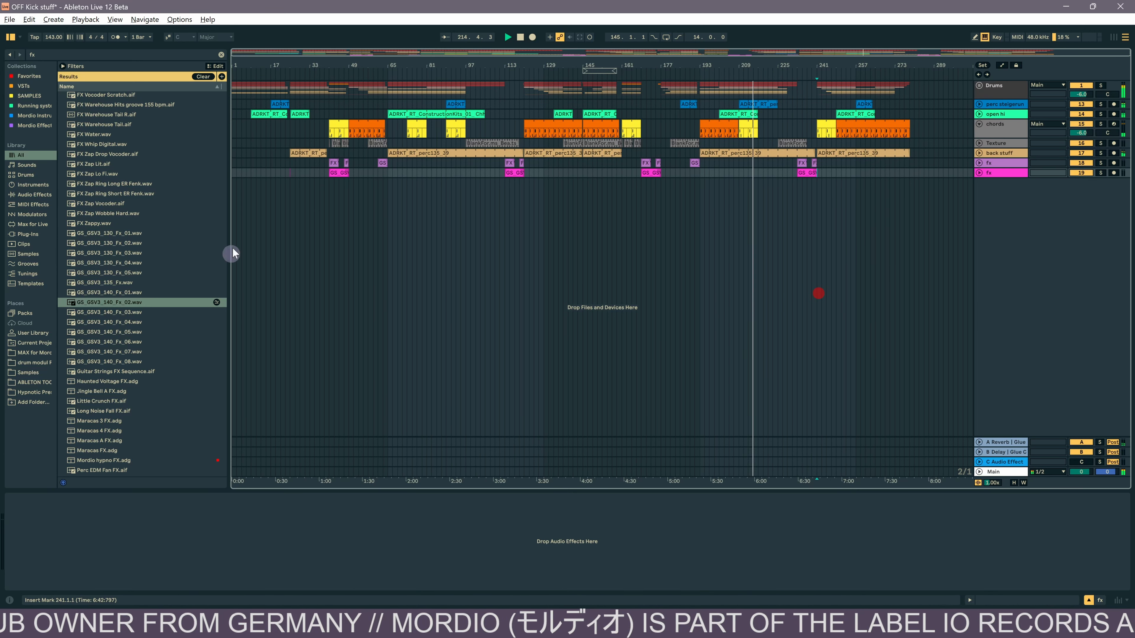